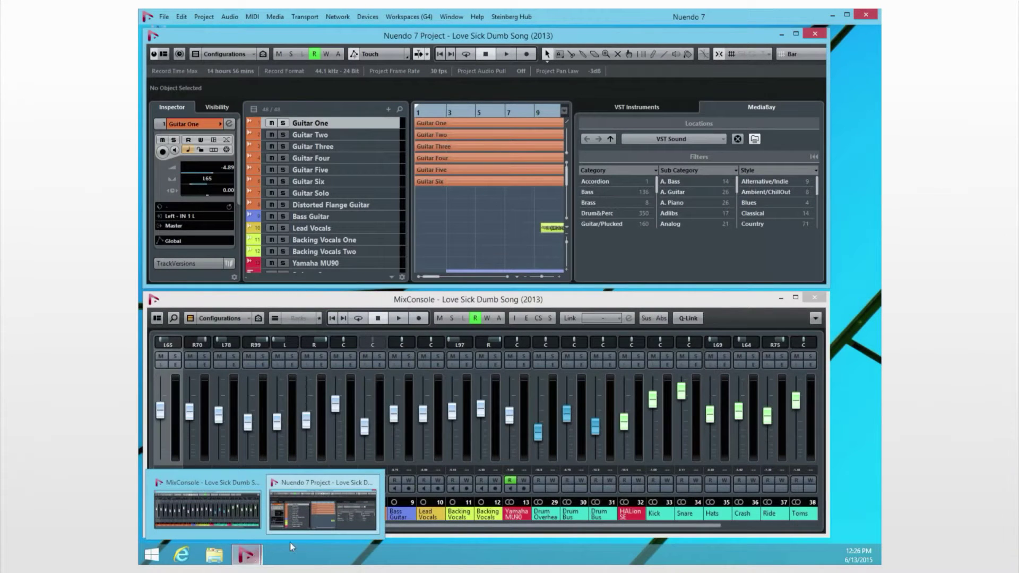
# Minimize all Nuendo windows, then restore them to show the N7 Workspaces project
pyautogui.moveTo(317, 517)
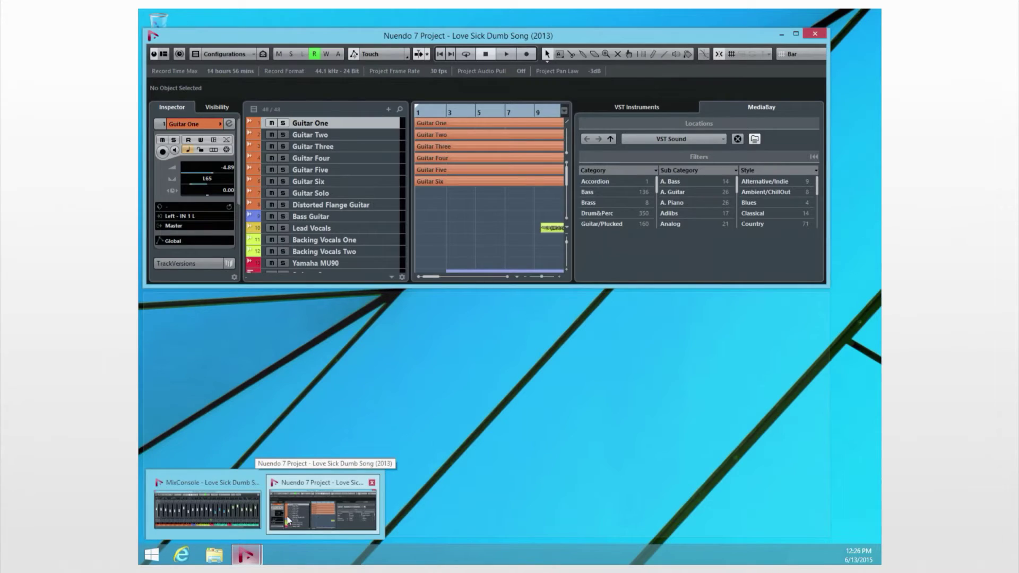
pyautogui.moveTo(237, 517)
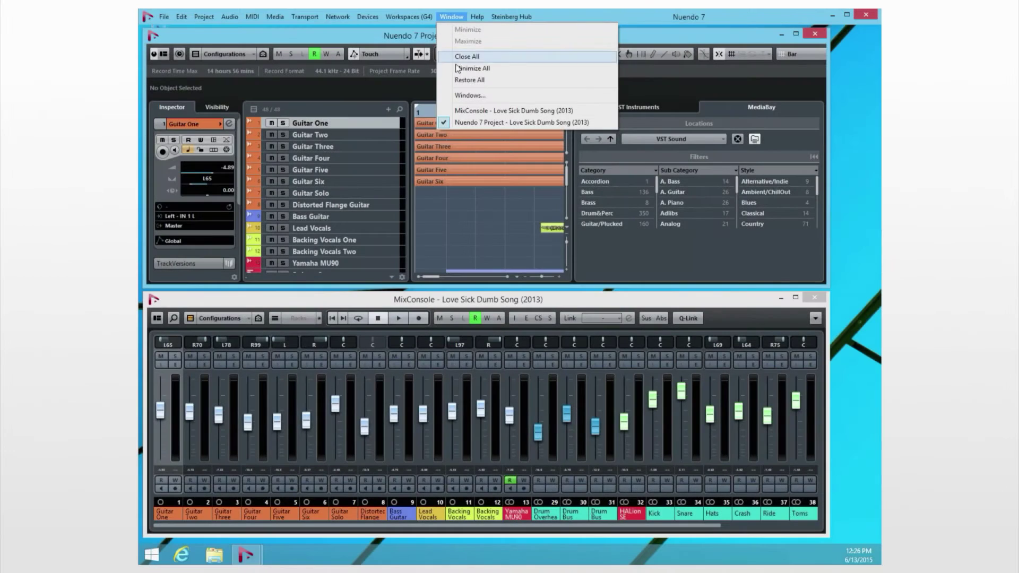
pyautogui.click(457, 71)
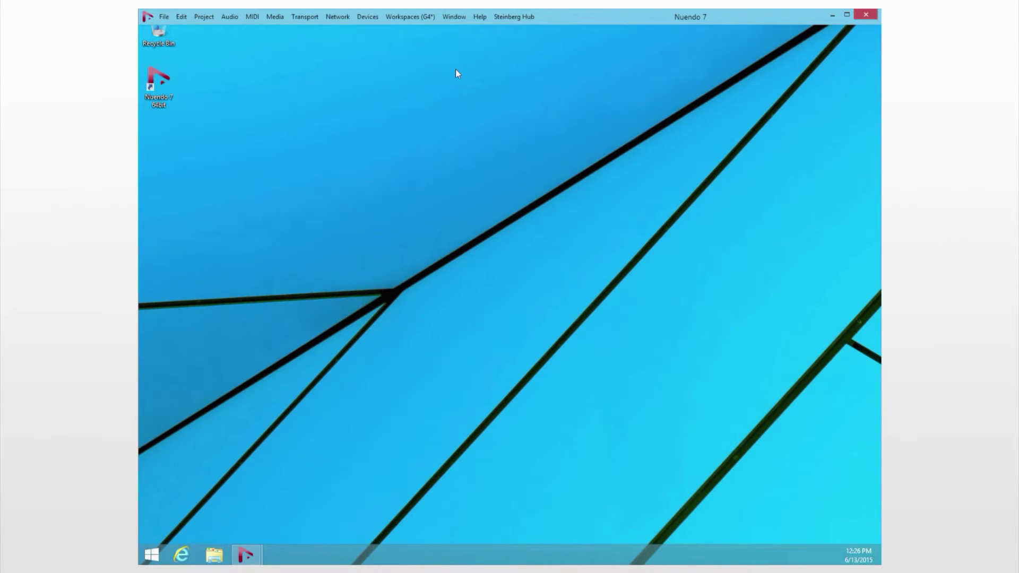
pyautogui.click(456, 16)
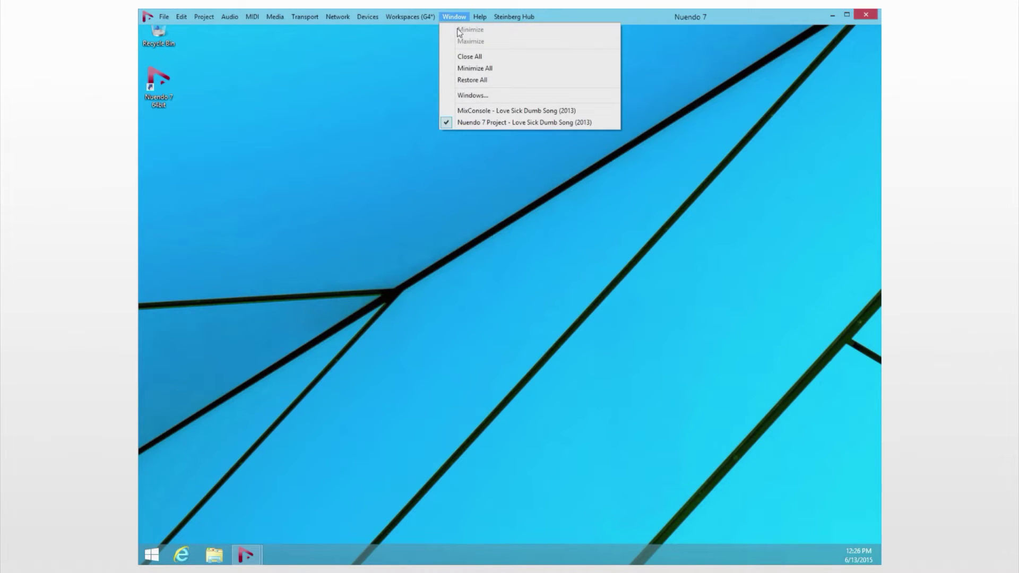
pyautogui.click(461, 75)
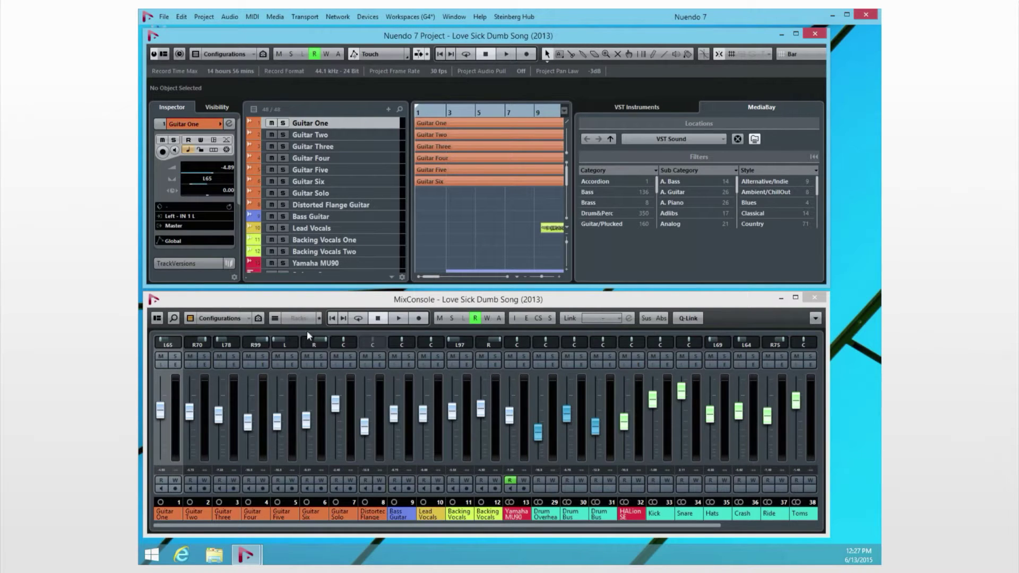
pyautogui.moveTo(254, 557)
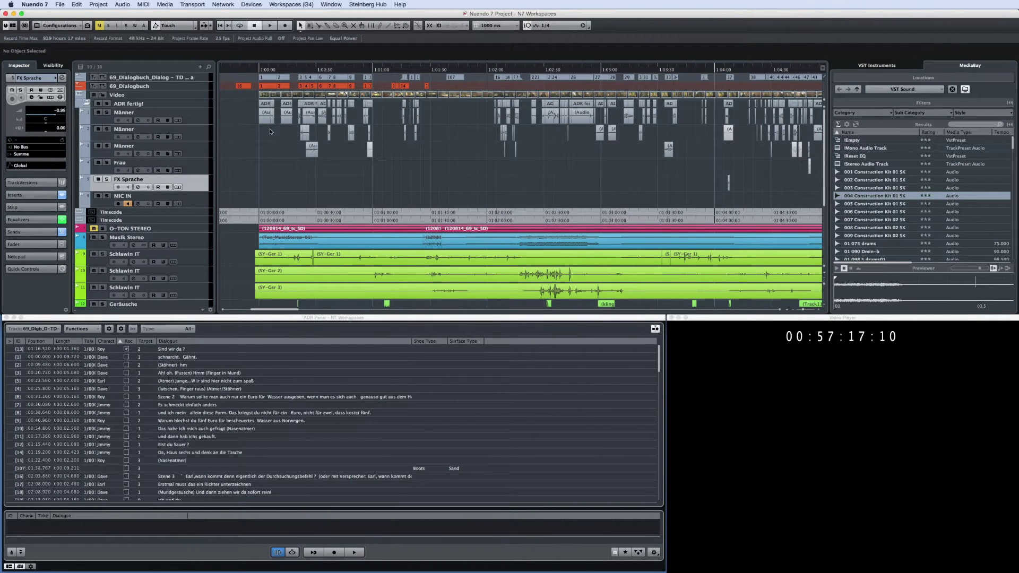
# Switch to the Editing (HD) workspace, then to Mixing (HD)
pyautogui.click(275, 6)
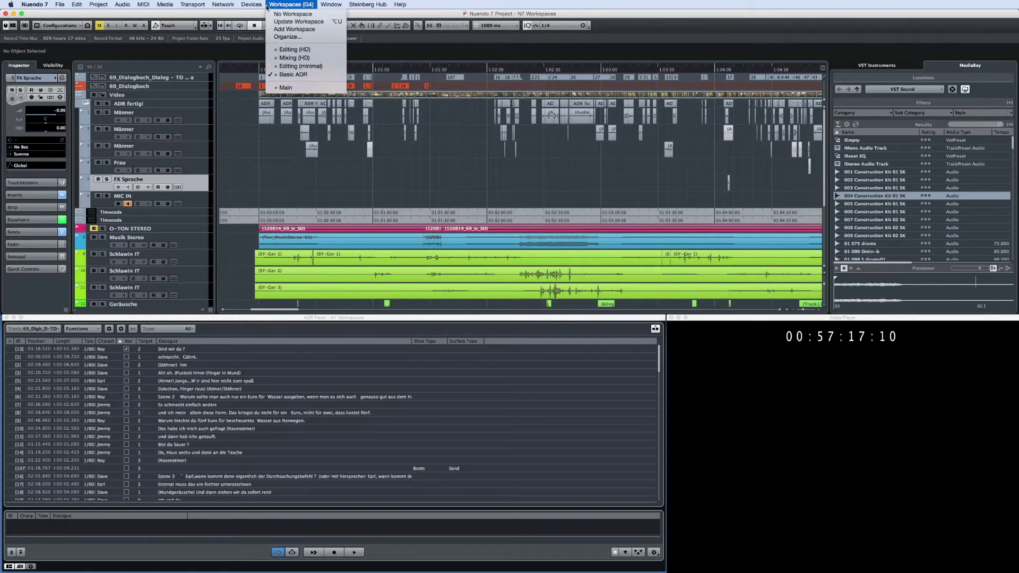
pyautogui.click(267, 50)
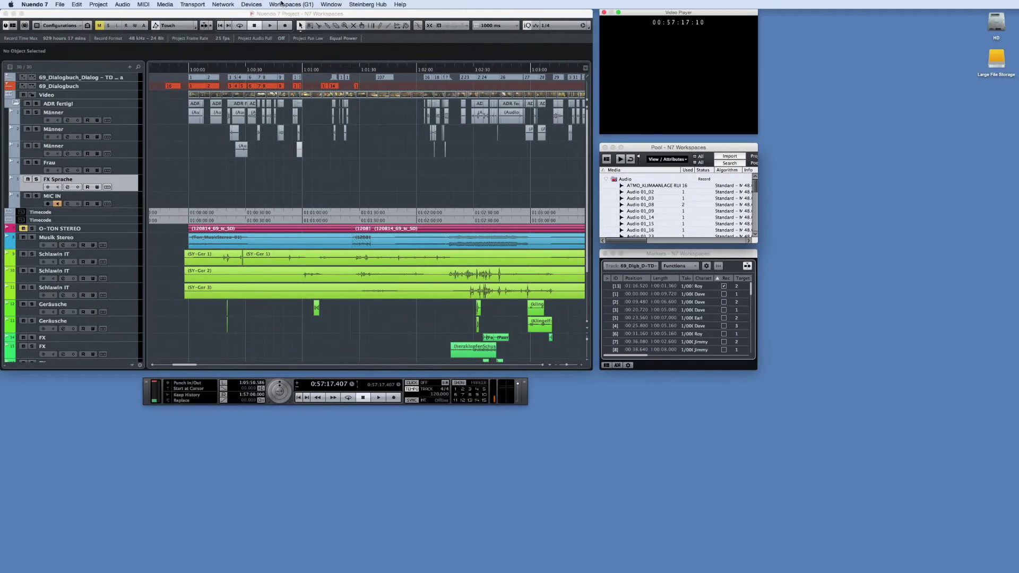
pyautogui.click(291, 4)
pyautogui.click(275, 58)
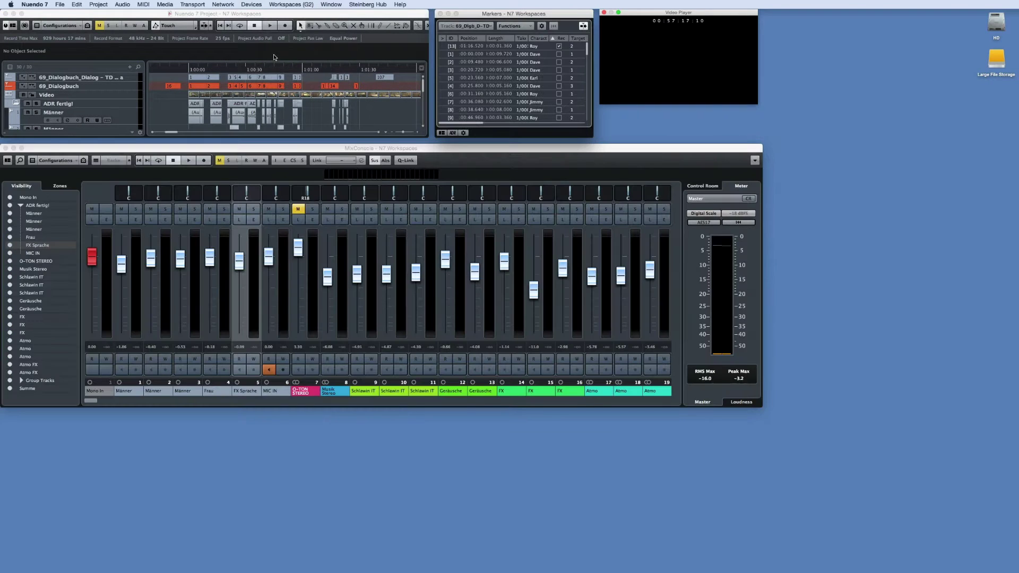
# Return to the Basic ADR workspace and open the Workspaces Organizer
pyautogui.click(281, 4)
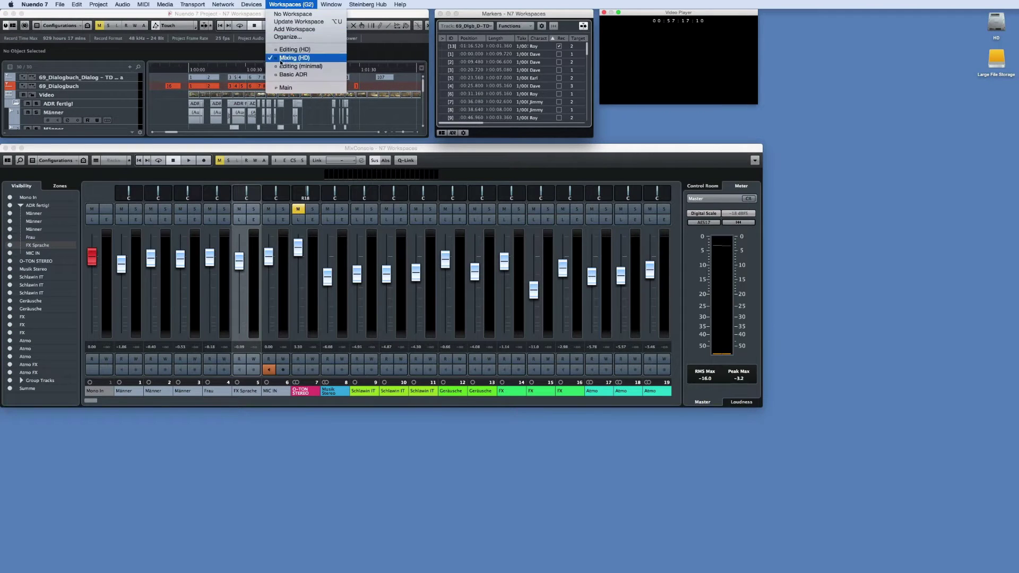
pyautogui.click(276, 76)
pyautogui.click(291, 4)
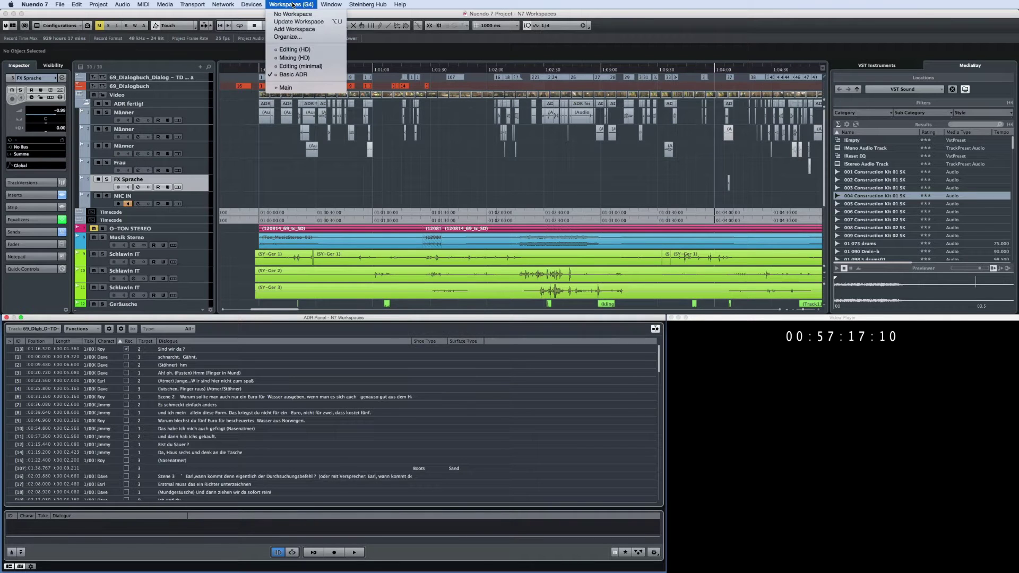
pyautogui.click(287, 39)
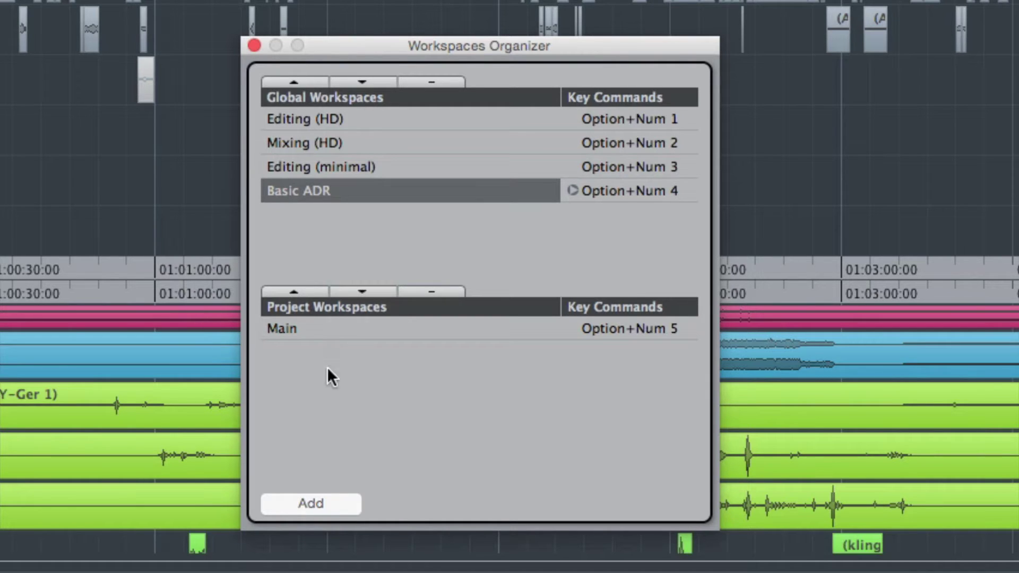
# Add a project workspace named 'New Workspace'
pyautogui.click(311, 503)
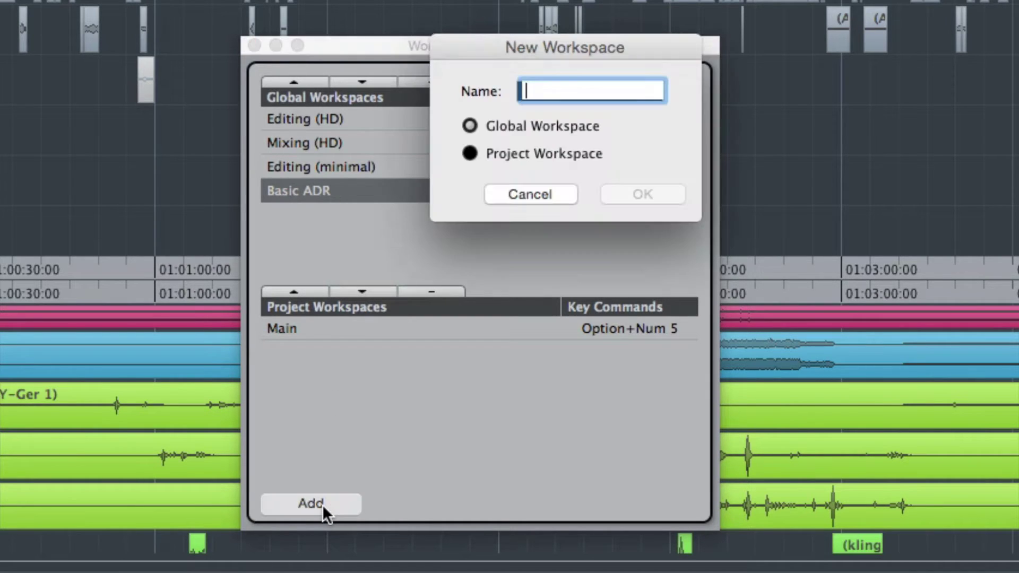
pyautogui.write('New Workspace')
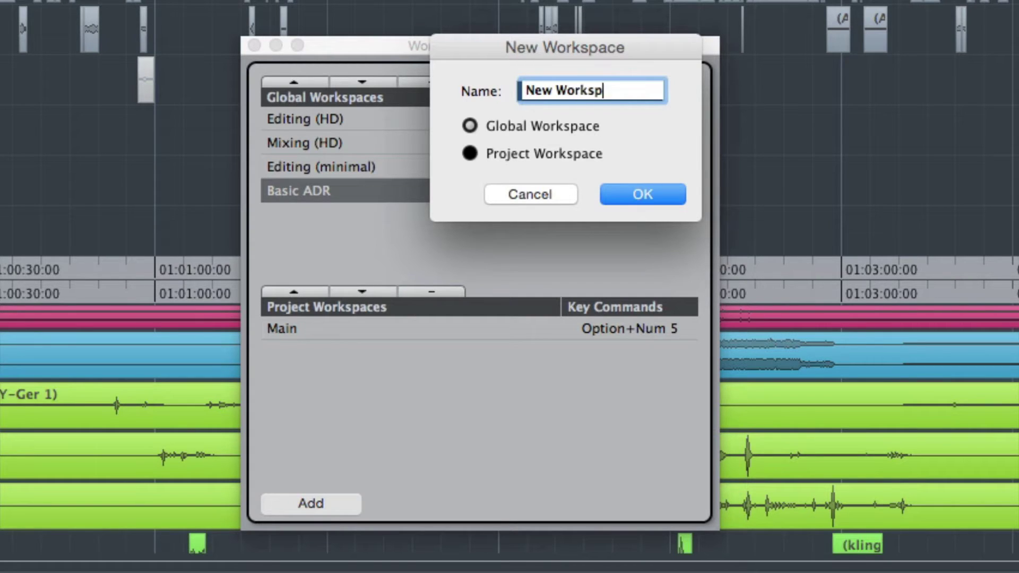
pyautogui.click(470, 158)
pyautogui.click(641, 194)
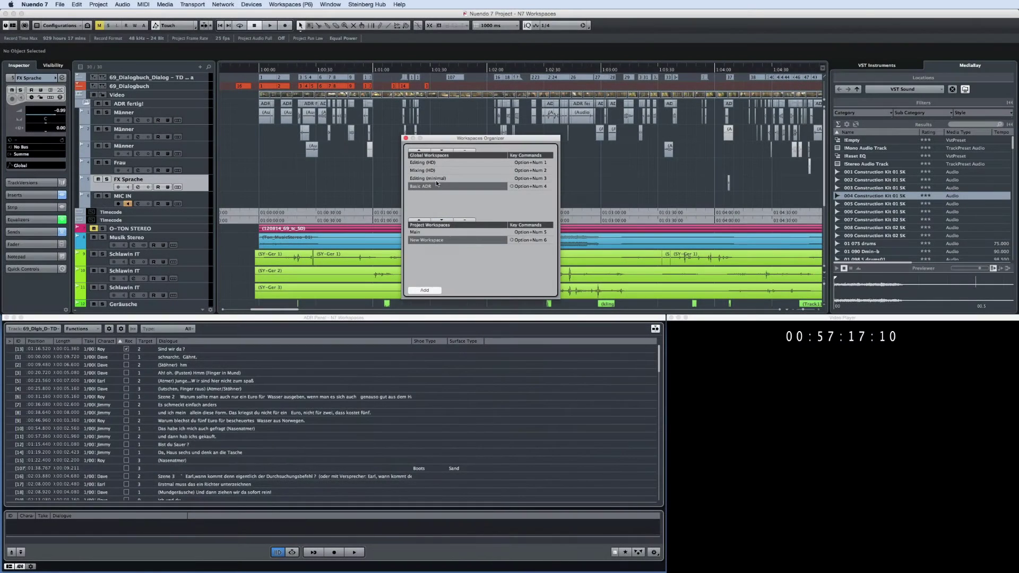
# Activate the Editing (minimal) layout and update the active workspace with it
pyautogui.click(344, 167)
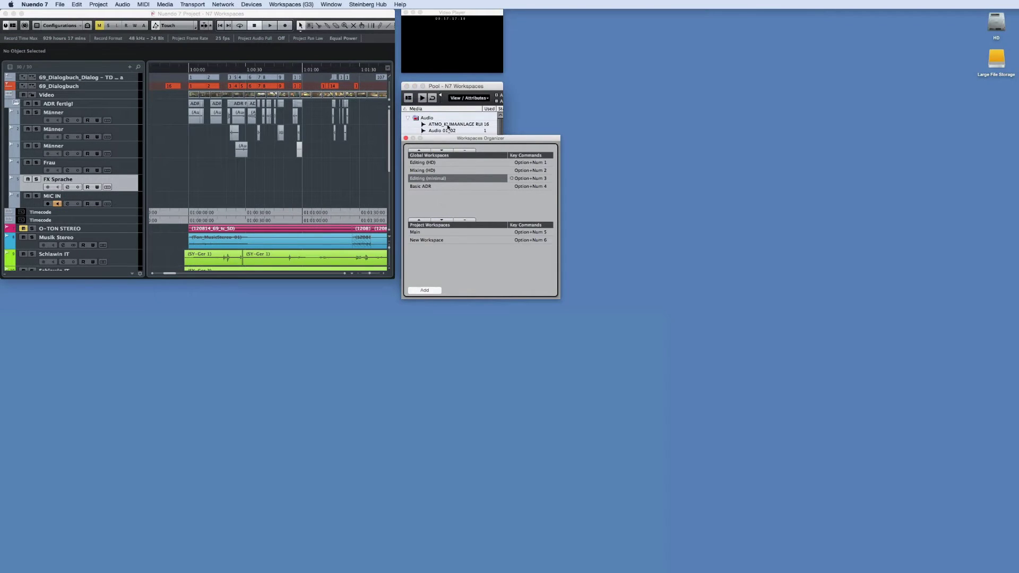
pyautogui.moveTo(446, 142); pyautogui.dragTo(439, 320)
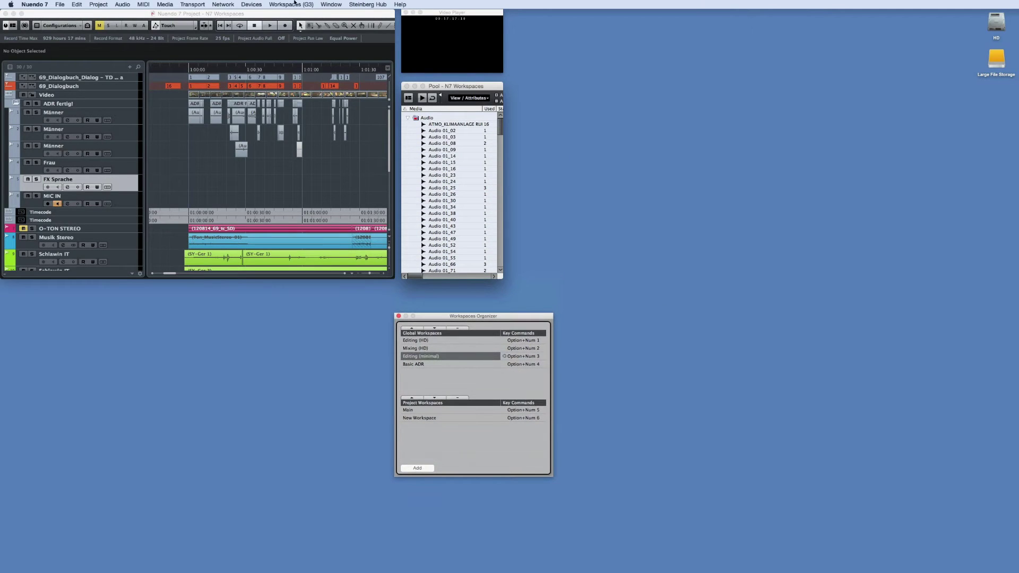
pyautogui.click(290, 4)
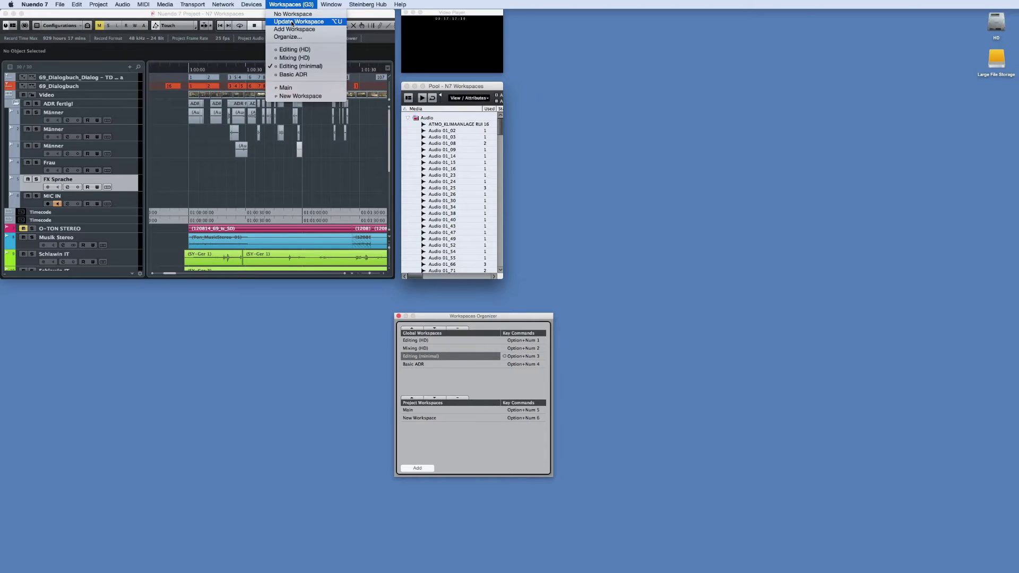
pyautogui.click(292, 22)
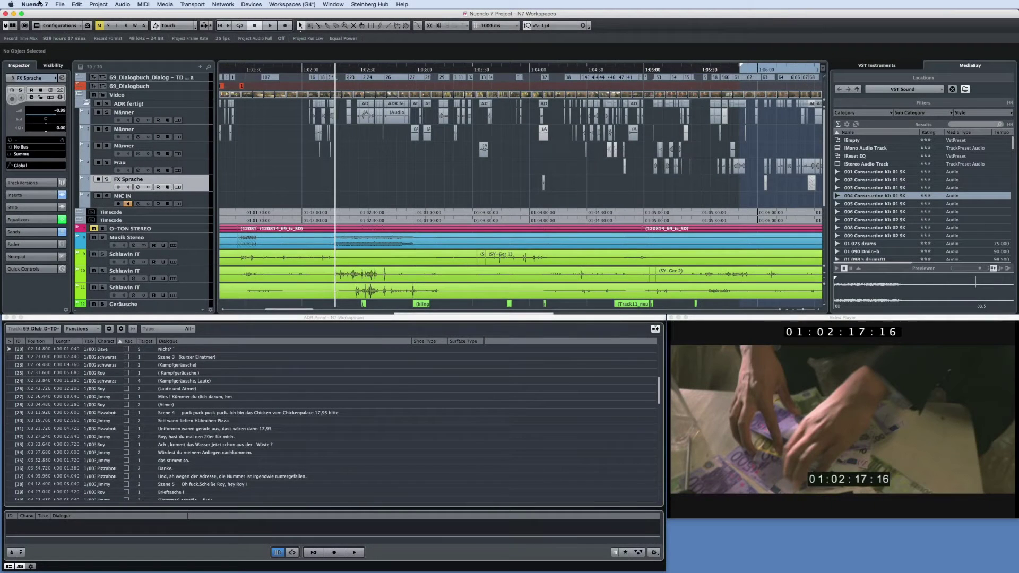
# In General preferences, keep Open Projects in Last Used View at Only External Projects
pyautogui.click(39, 4)
pyautogui.click(35, 27)
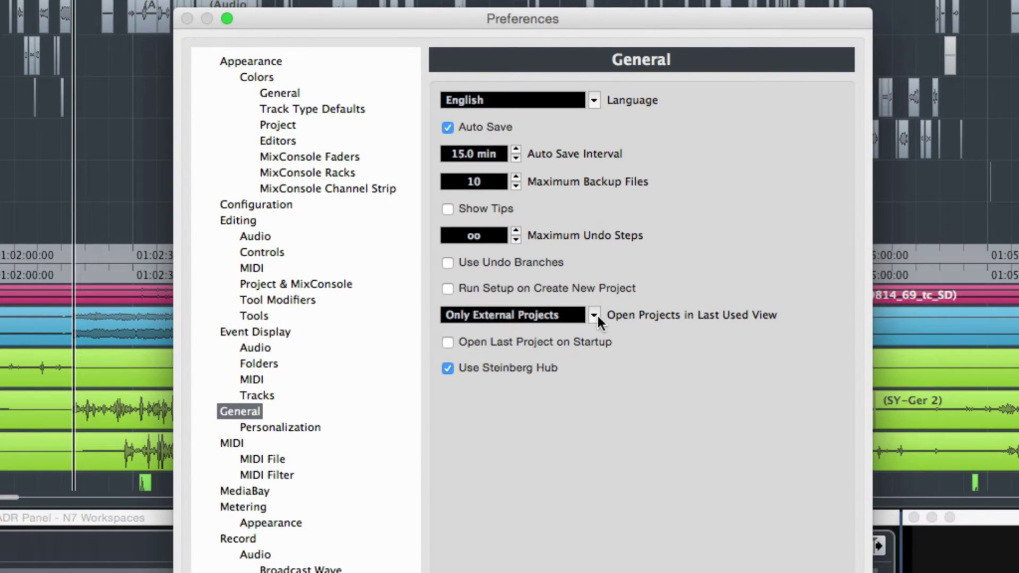
pyautogui.click(597, 313)
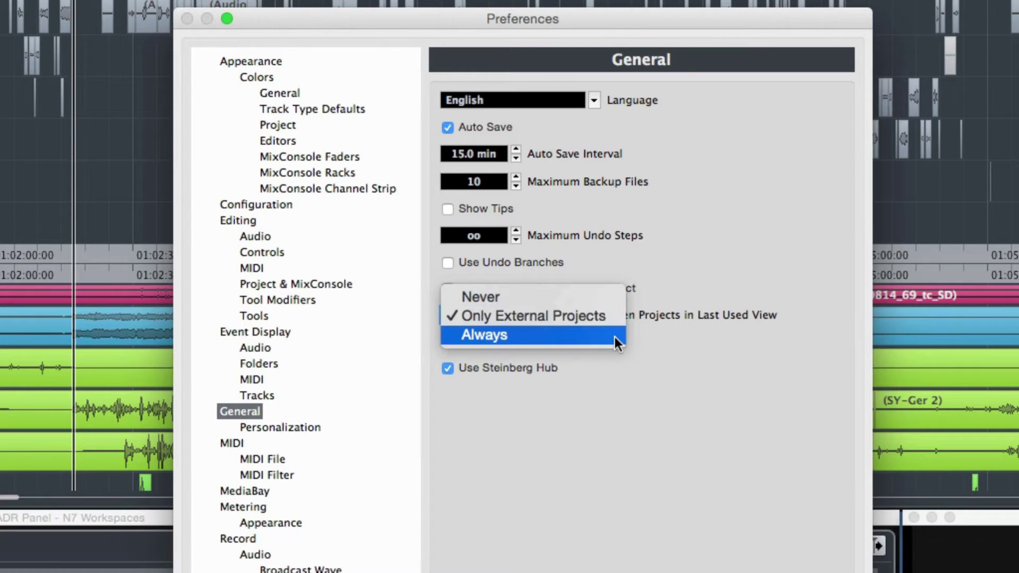
pyautogui.click(622, 322)
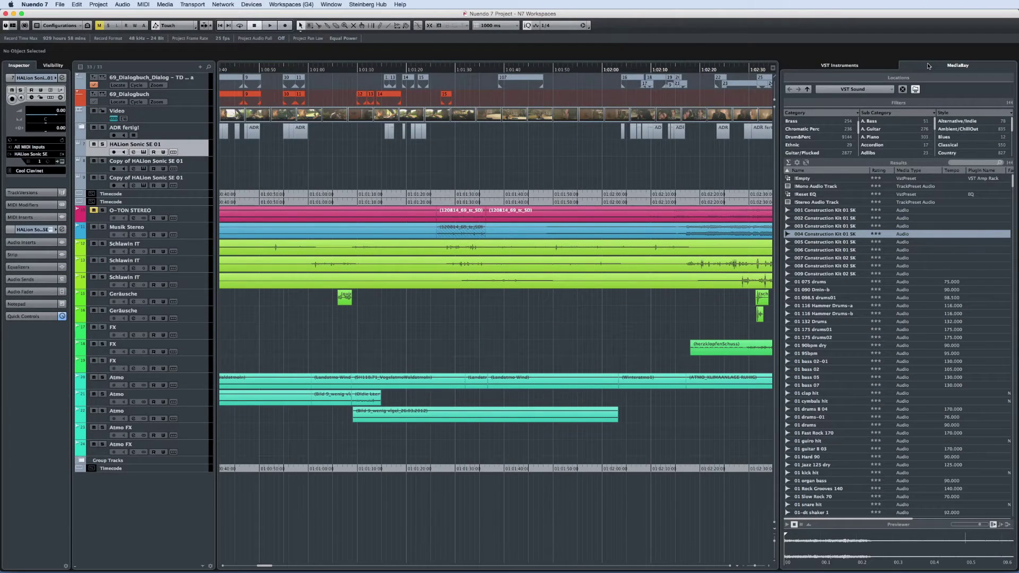
# Enable Racks in the window layout so the right zone shows the VST Instruments rack
pyautogui.click(889, 68)
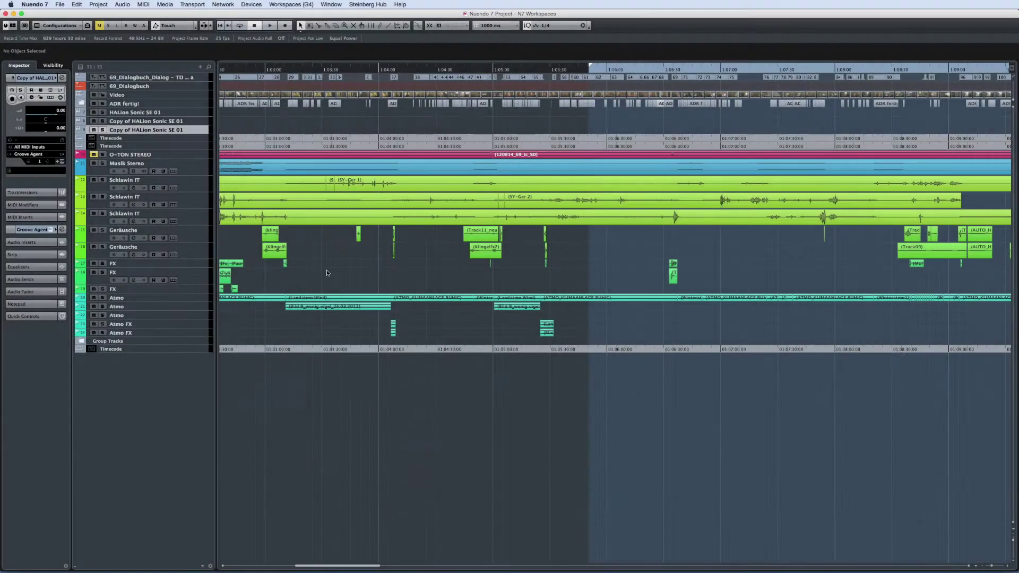
pyautogui.click(14, 26)
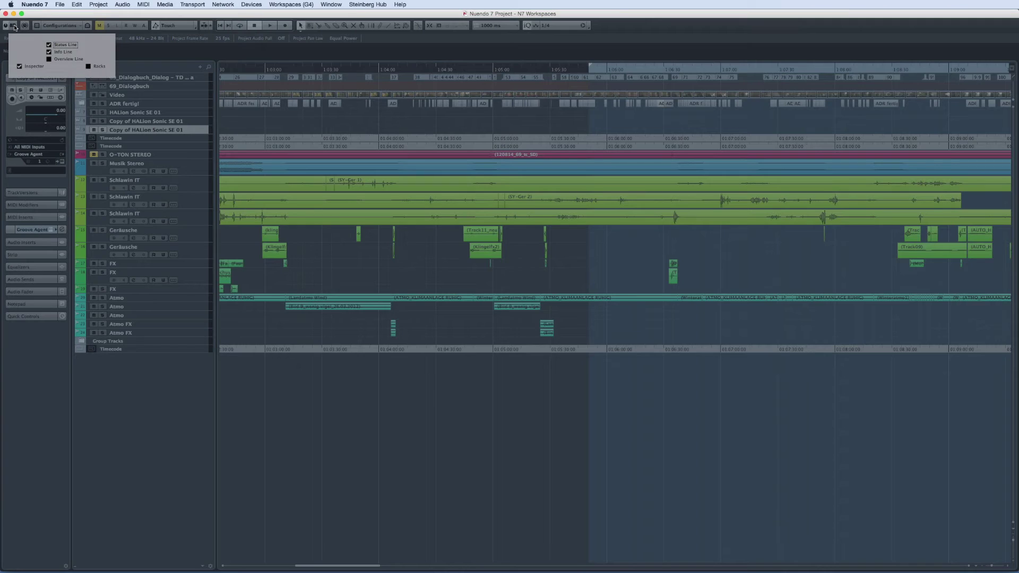
pyautogui.click(89, 67)
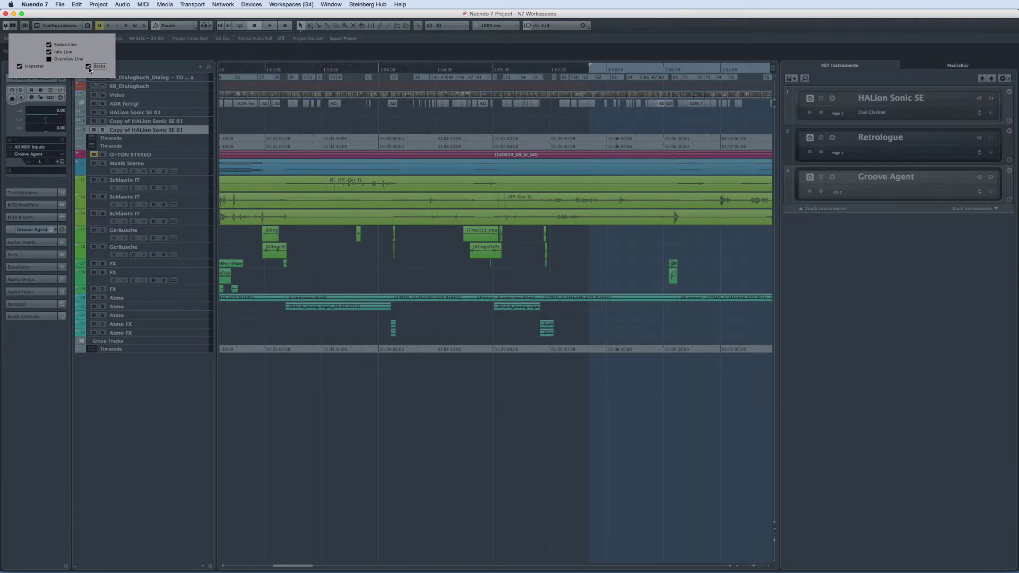
pyautogui.click(839, 255)
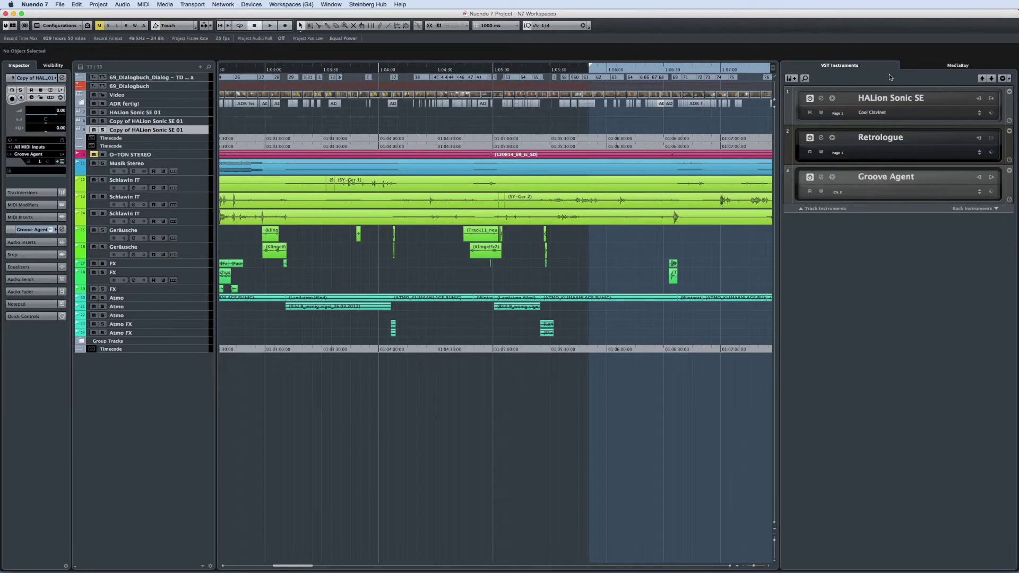
pyautogui.click(906, 64)
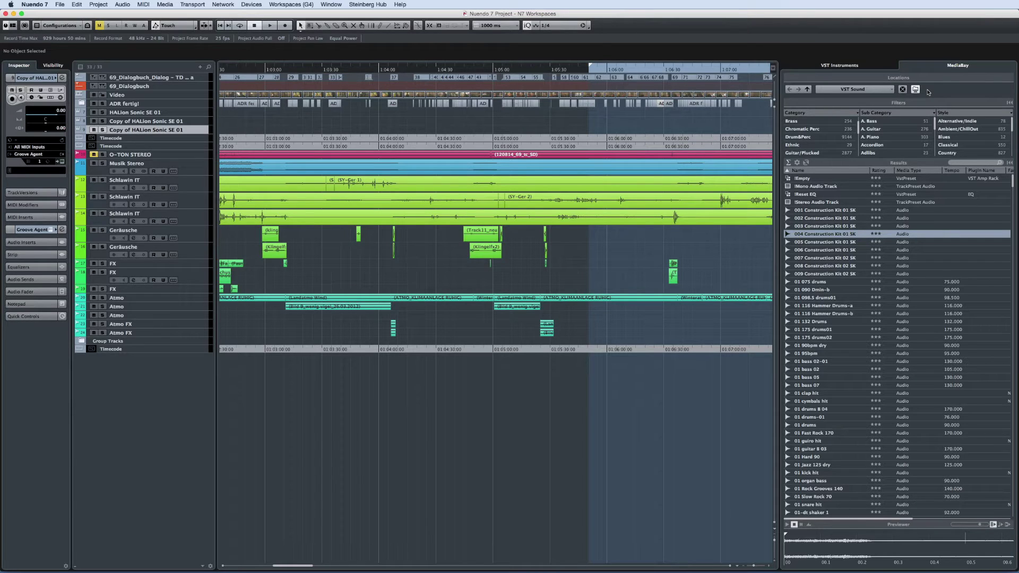
# Toggle MediaBay's locations view, search for 'Voice', then clear the search
pyautogui.click(915, 89)
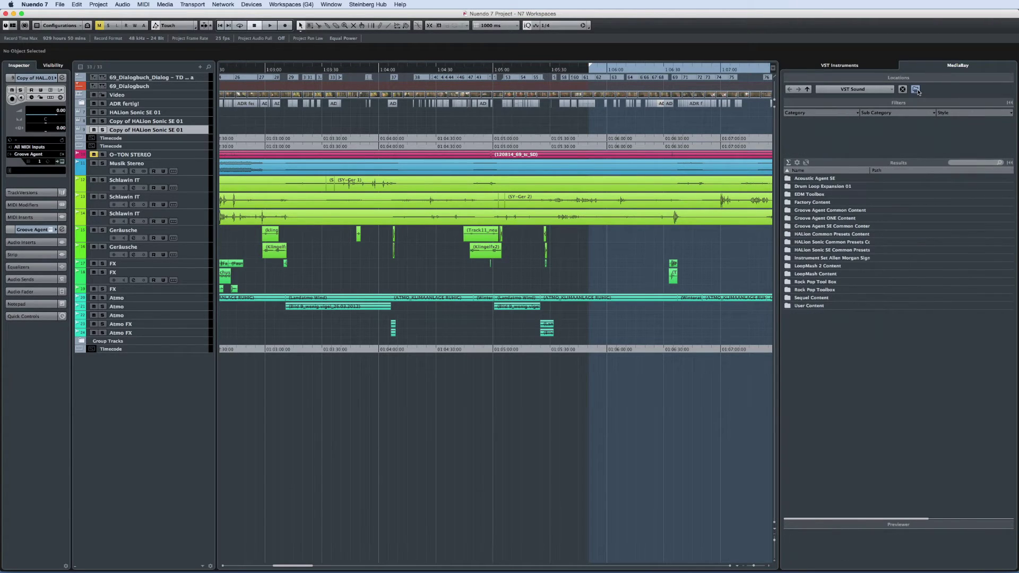
pyautogui.click(917, 90)
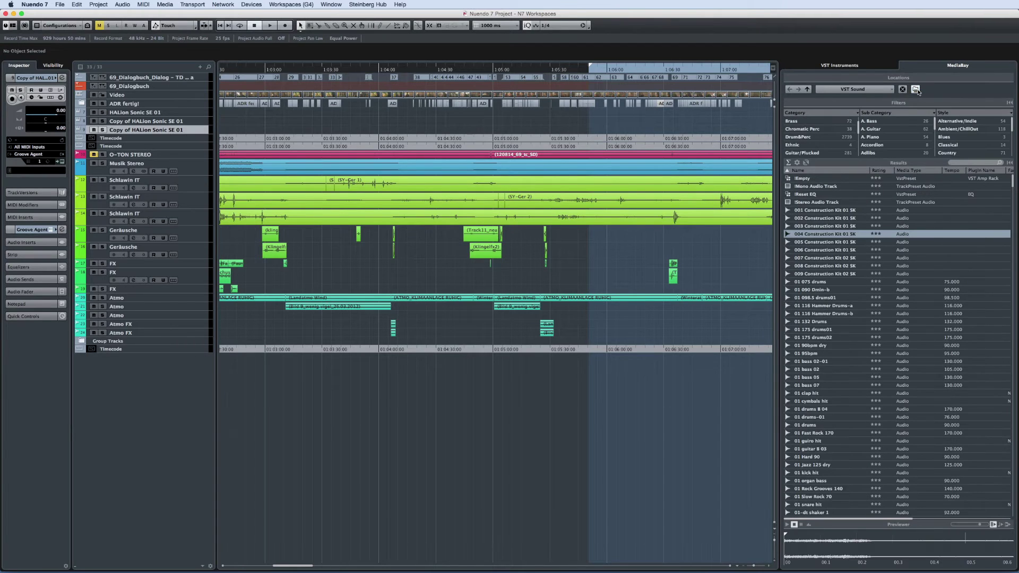
pyautogui.click(960, 165)
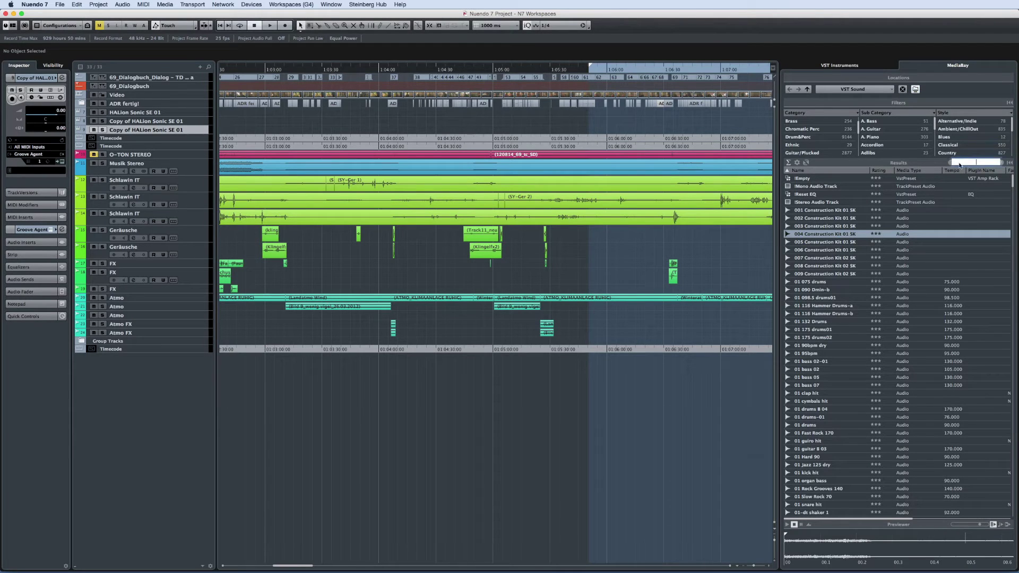
pyautogui.write('Voice')
pyautogui.press('BackSpace')
pyautogui.press('BackSpace')
pyautogui.press('BackSpace')
pyautogui.press('BackSpace')
pyautogui.press('BackSpace')
# Filter MediaBay results to Audio Files and check the result column options
pyautogui.click(788, 163)
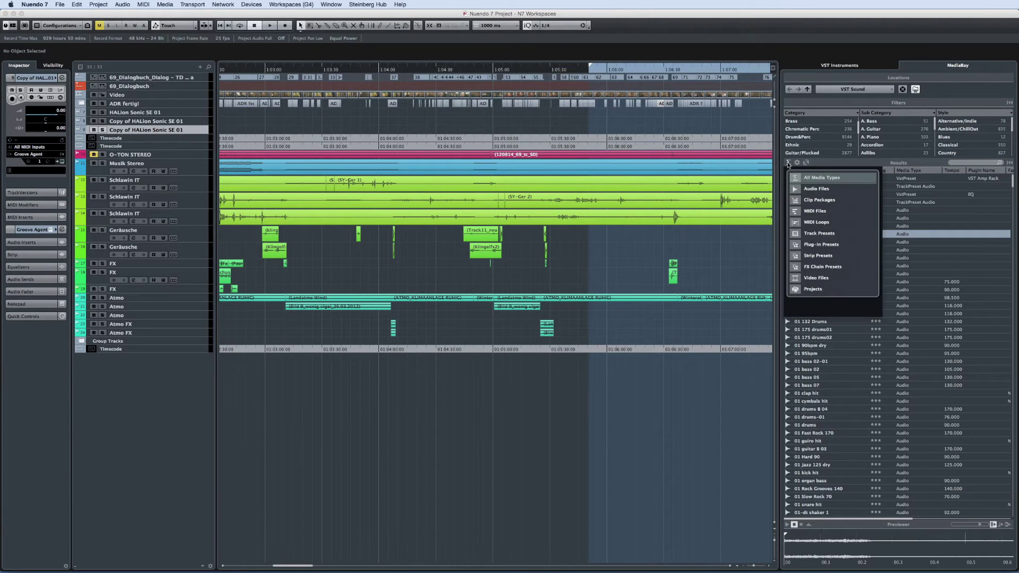
pyautogui.click(809, 189)
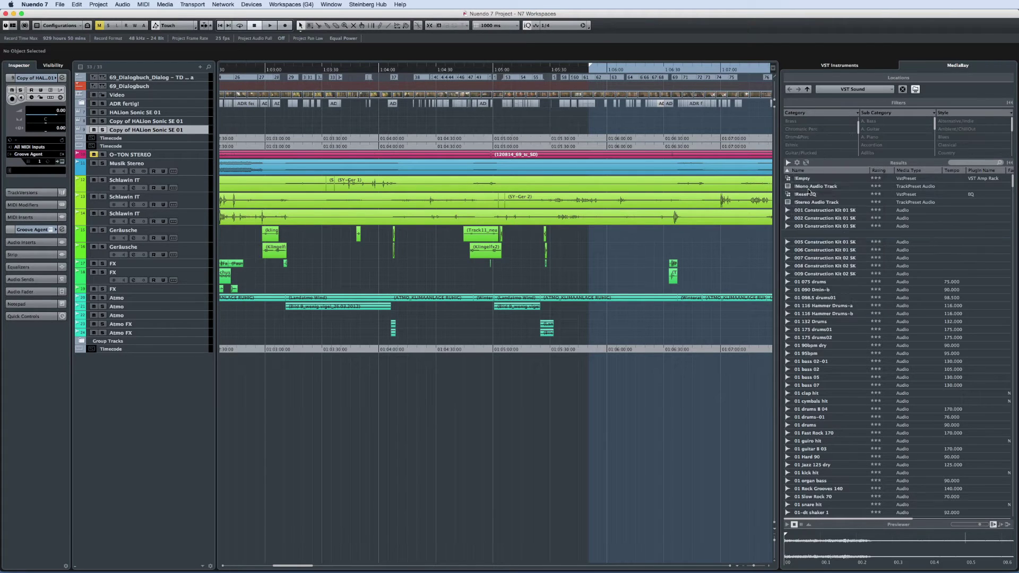
pyautogui.click(798, 163)
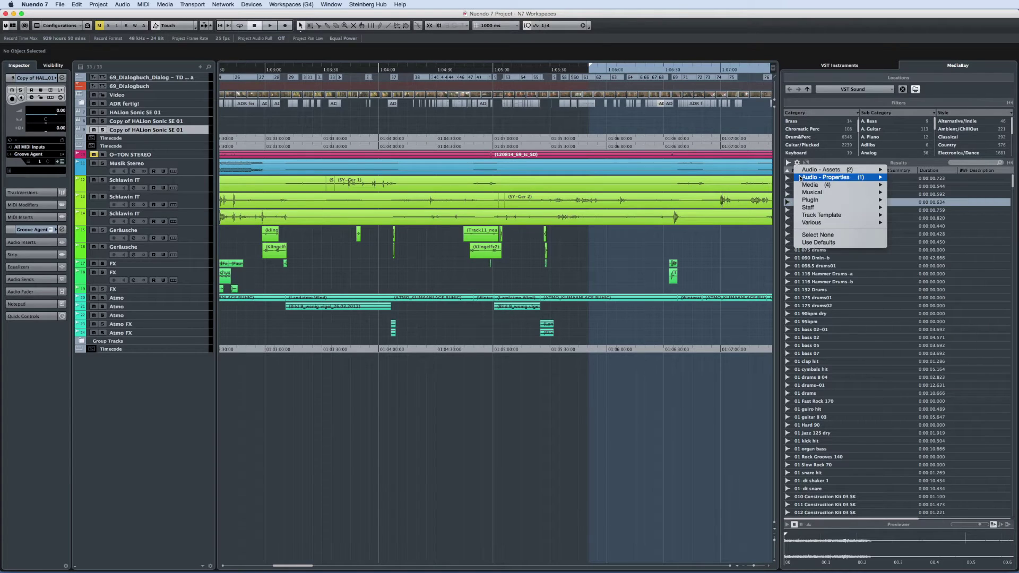
pyautogui.moveTo(800, 179)
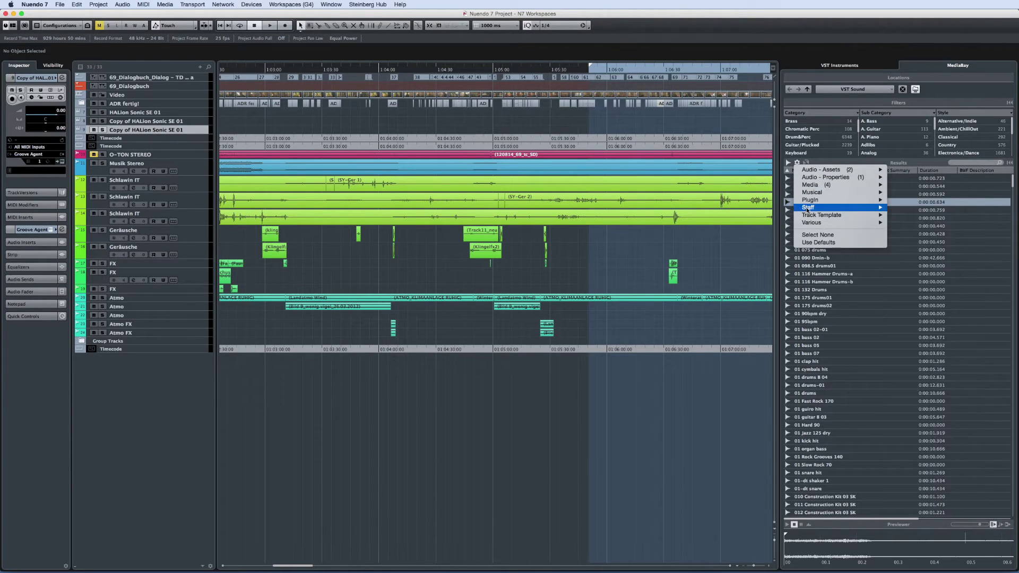
# Add a Mystic instrument to the VST Instruments rack
pyautogui.moveTo(808, 207)
pyautogui.click(923, 207)
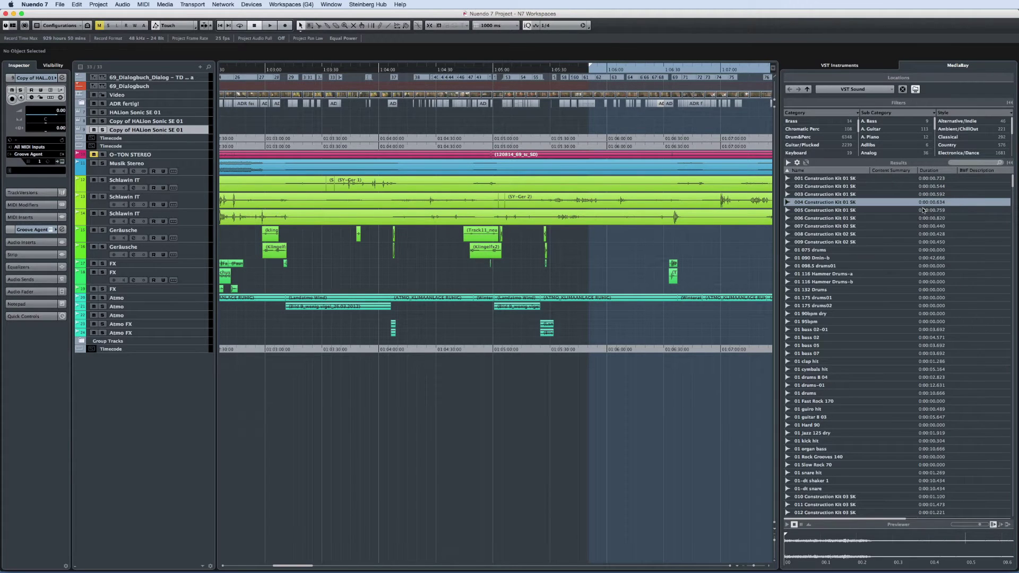
pyautogui.click(876, 69)
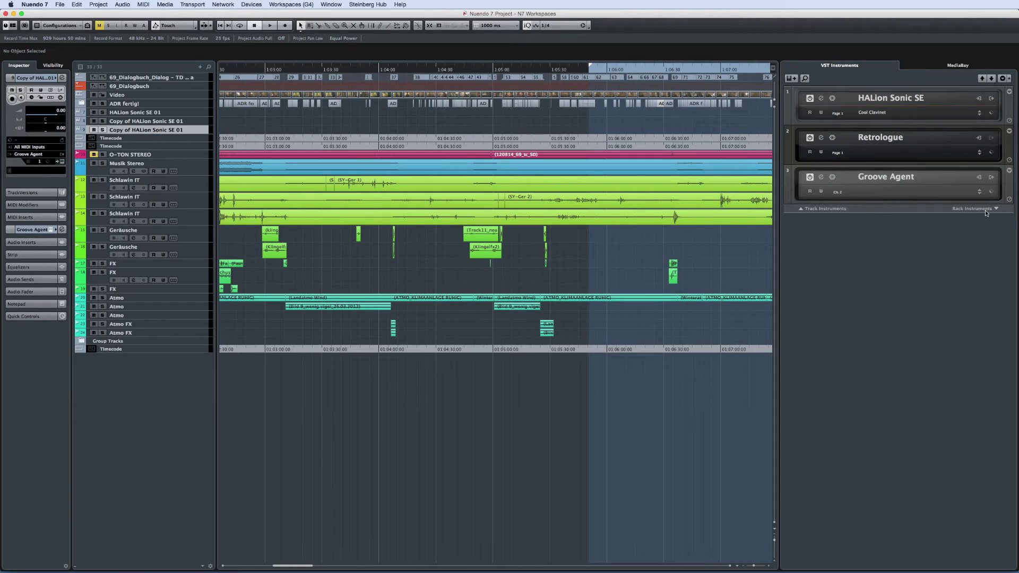
pyautogui.click(1003, 210)
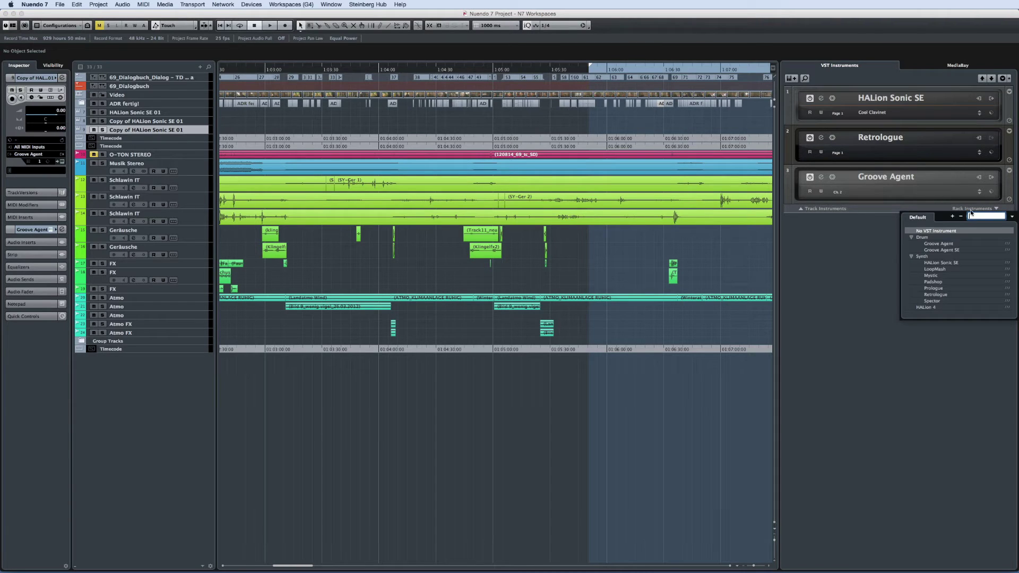
pyautogui.click(932, 276)
# Close Mystic's window and expand Retrologue's quick-control knobs in the rack
pyautogui.click(342, 87)
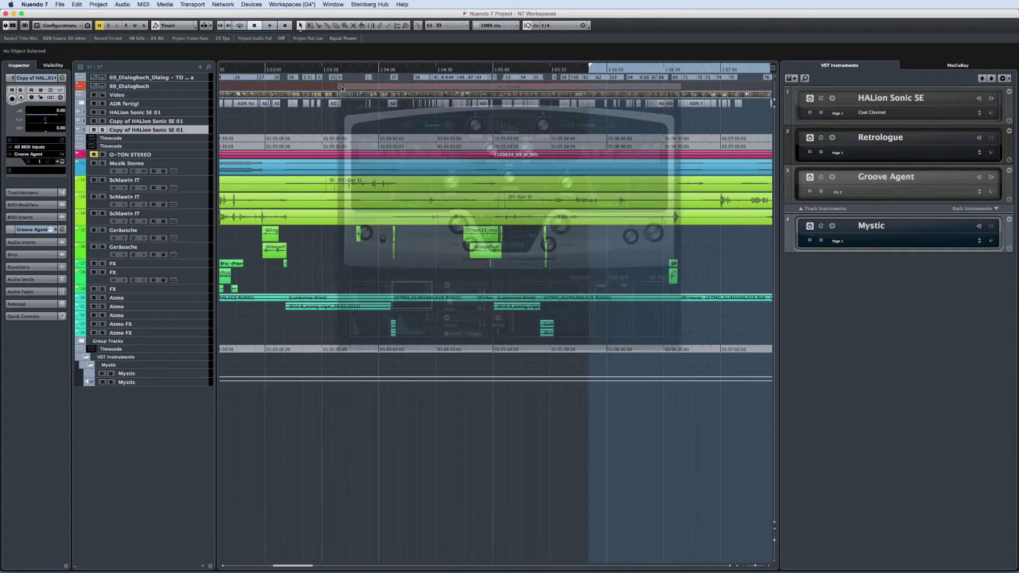
pyautogui.click(1010, 161)
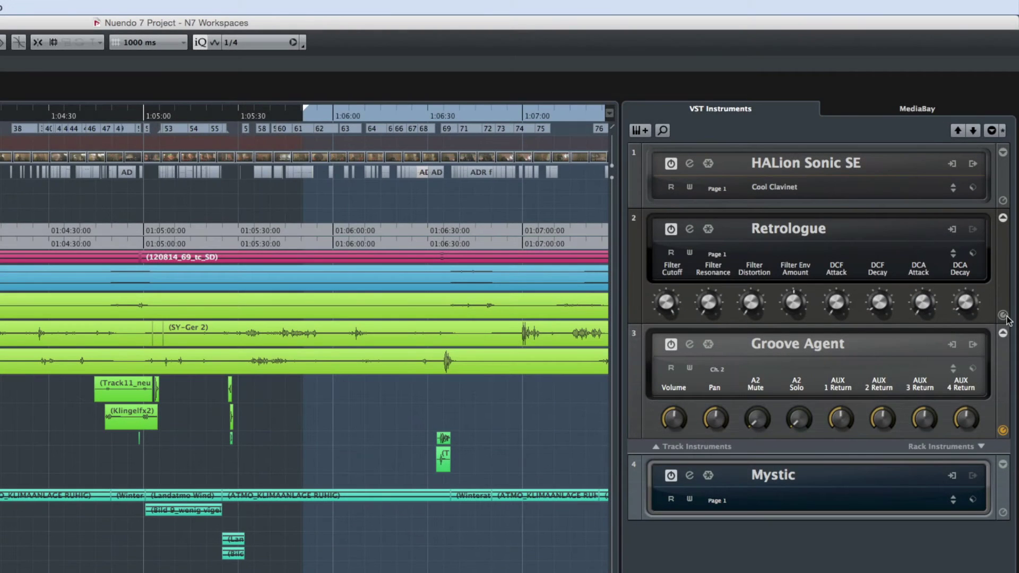
pyautogui.rightClick(1011, 191)
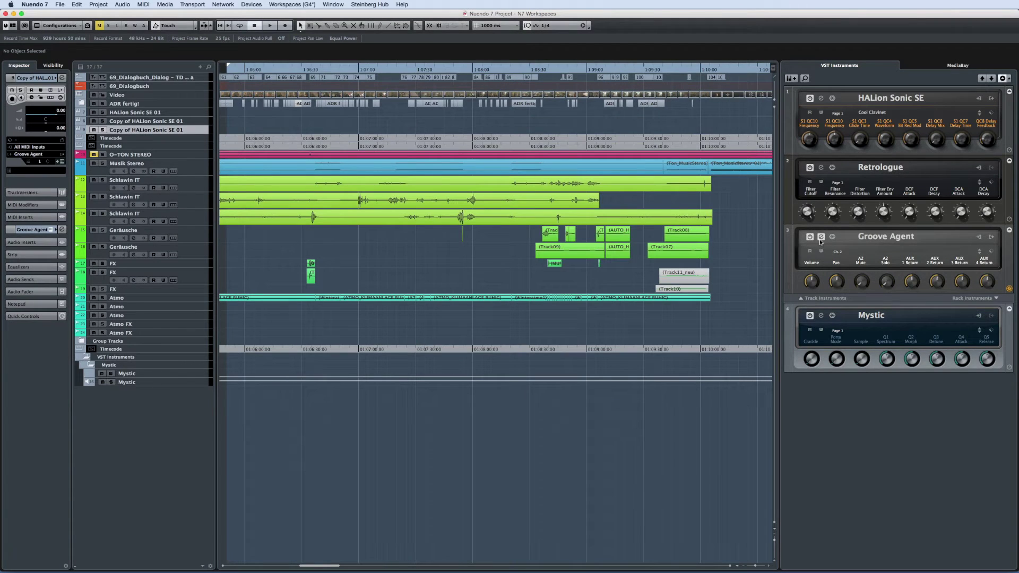
# Check Groove Agent's editor, step HALion Sonic SE to [GM 008] Clavinet, and swap Retrologue for Padshop
pyautogui.click(820, 237)
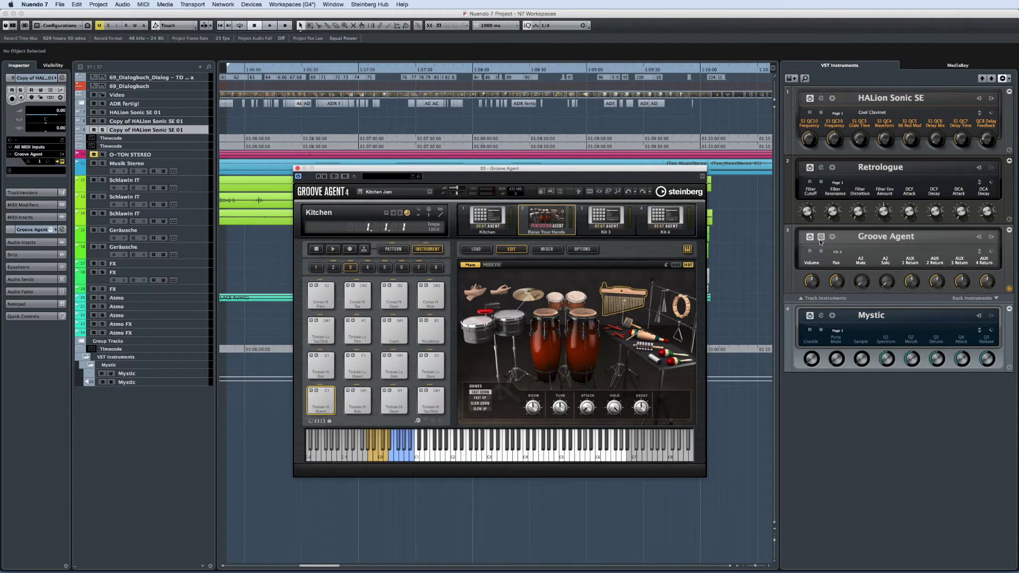
pyautogui.click(820, 239)
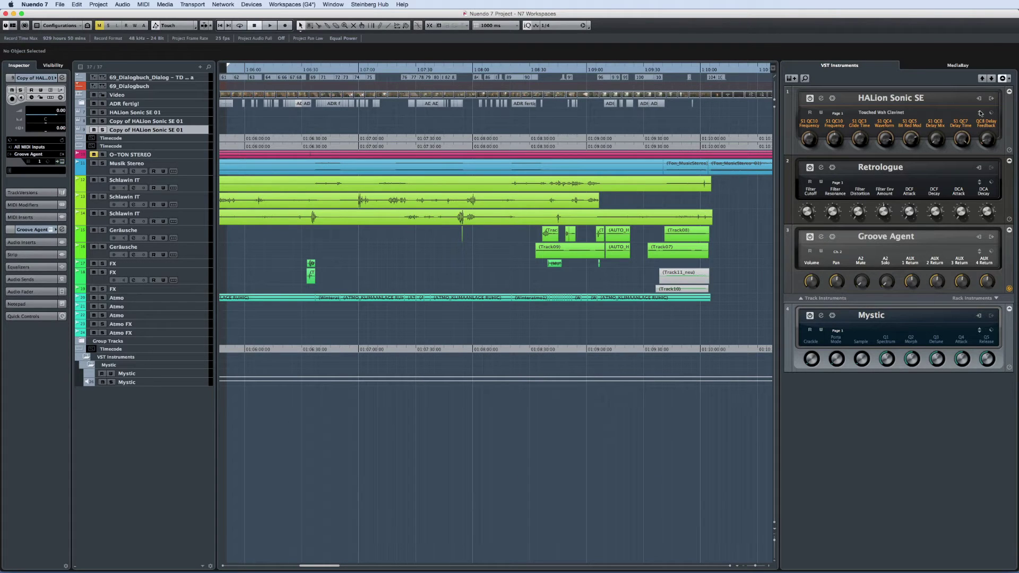
pyautogui.click(979, 113)
pyautogui.click(980, 113)
pyautogui.click(980, 113)
pyautogui.click(980, 113)
pyautogui.click(980, 113)
pyautogui.click(980, 113)
pyautogui.click(891, 169)
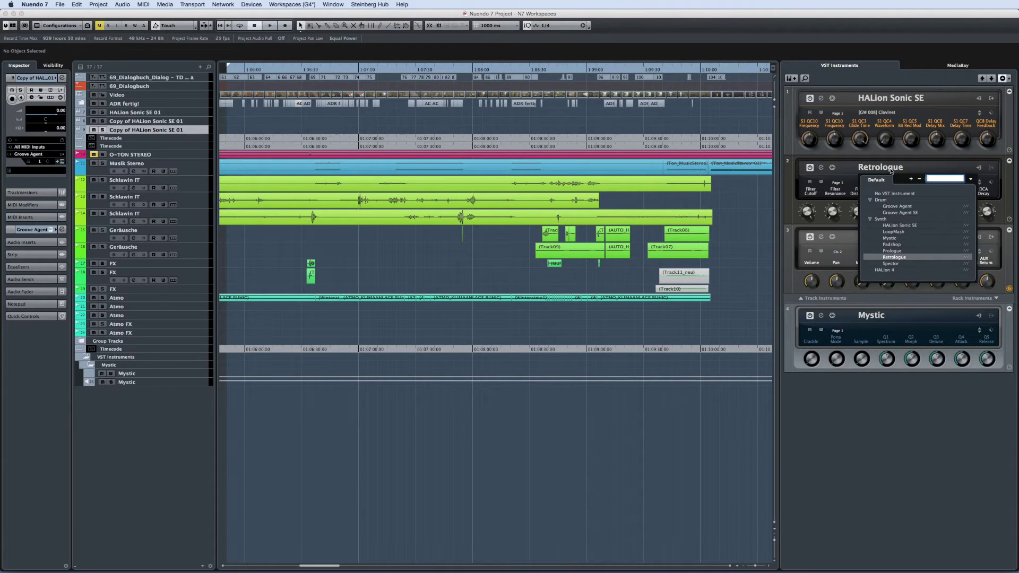
pyautogui.click(892, 244)
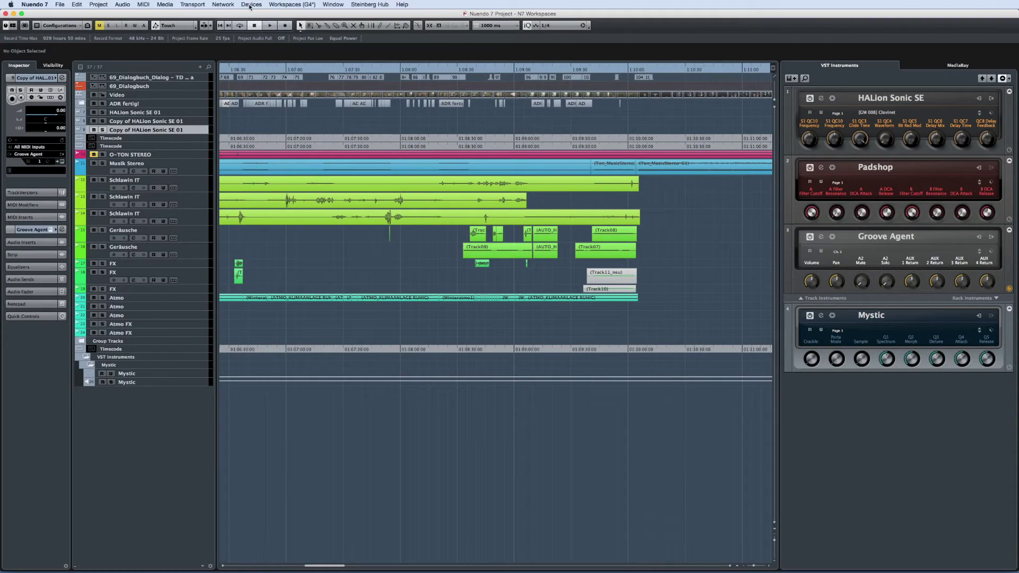
# Open and enlarge the Plug-in Manager, switching from instruments to the VST Effects list
pyautogui.click(246, 4)
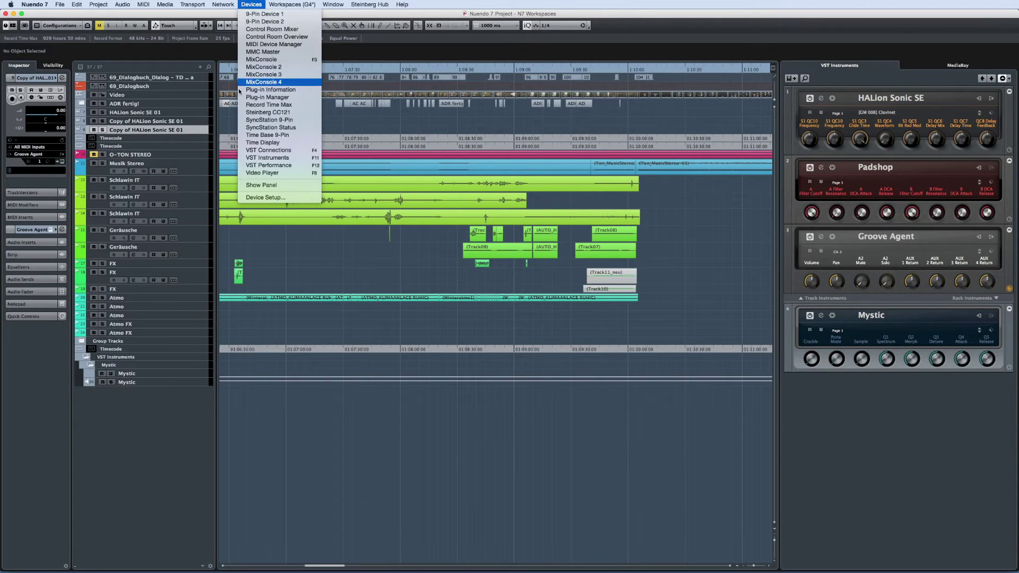
pyautogui.click(298, 98)
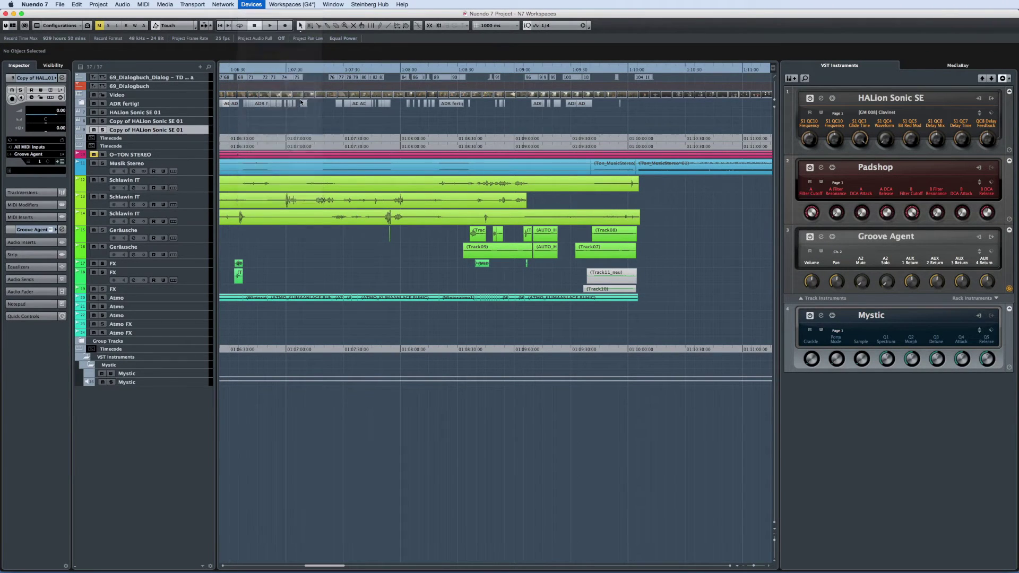
pyautogui.moveTo(650, 218); pyautogui.dragTo(710, 554)
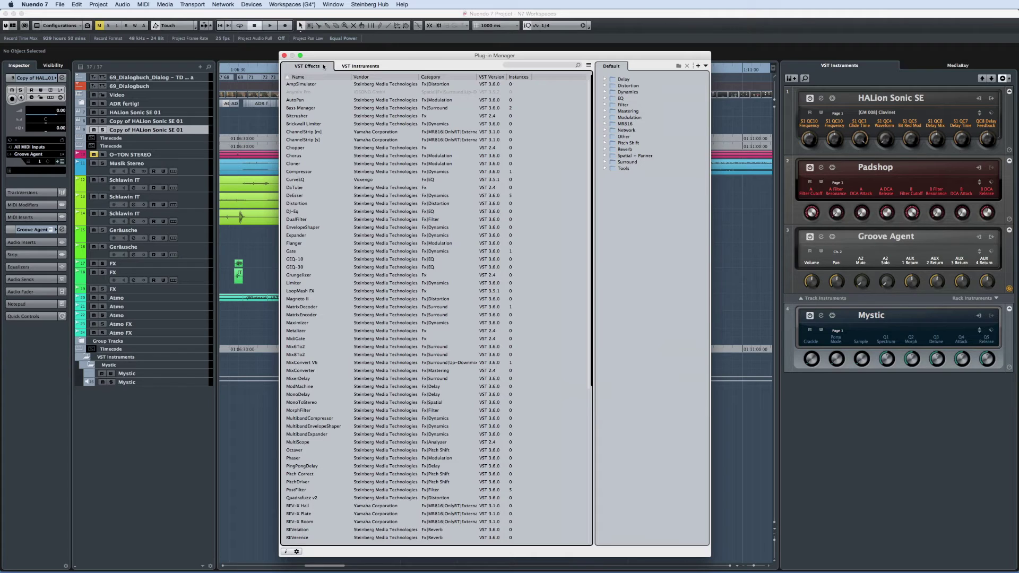
pyautogui.click(367, 68)
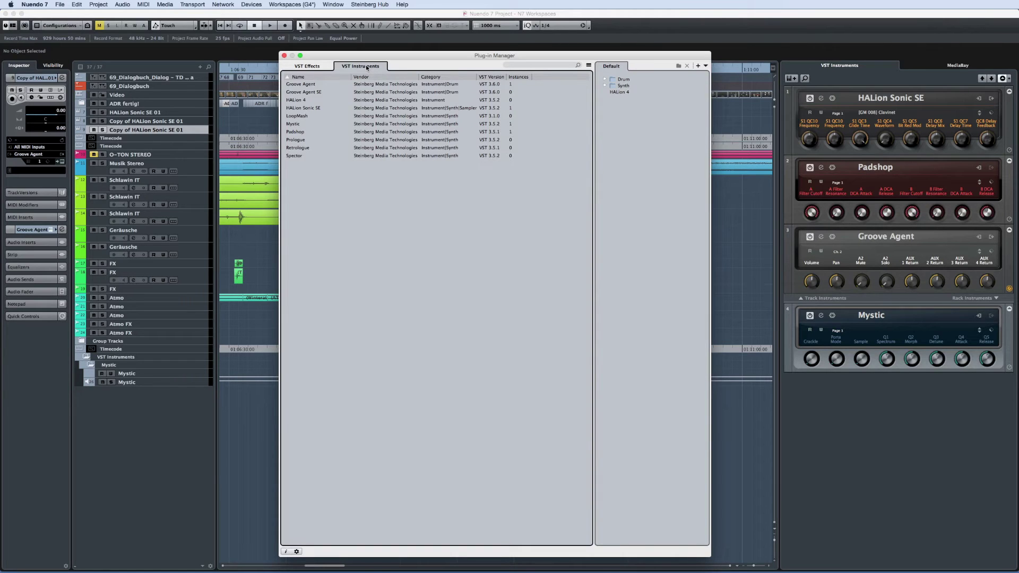
pyautogui.click(327, 66)
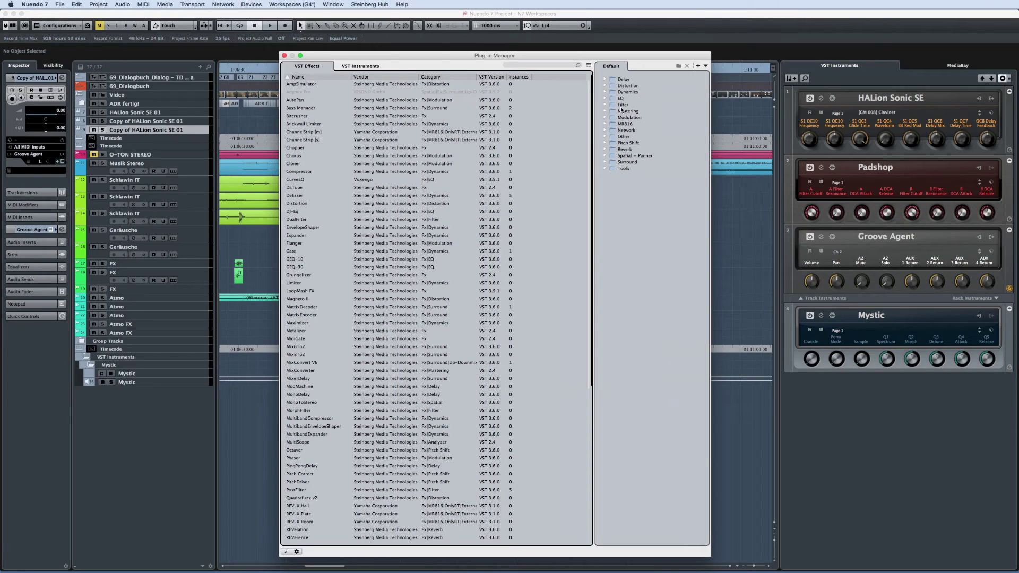
pyautogui.click(706, 66)
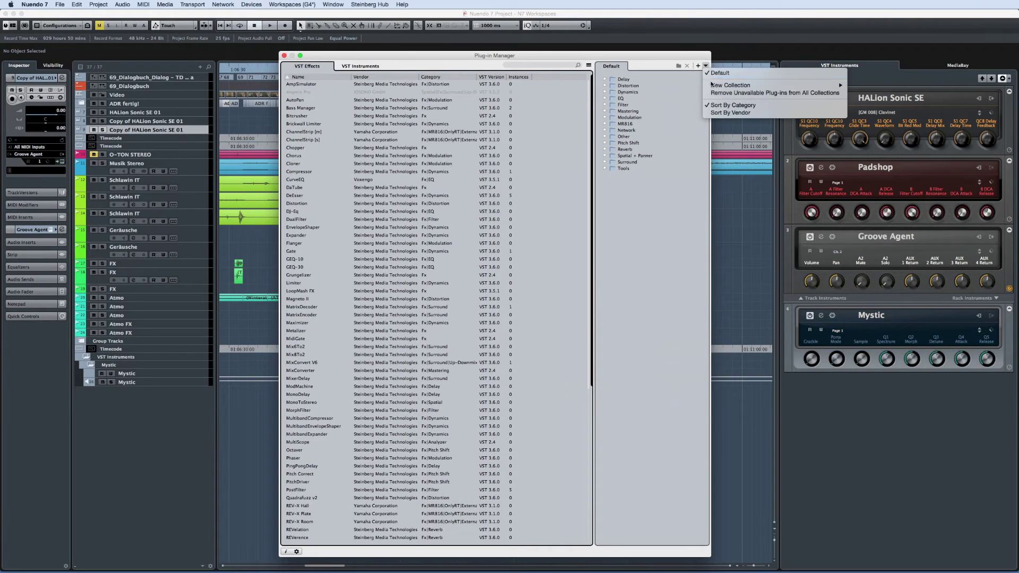
# Create a new empty plug-in collection named 'My Favorites'
pyautogui.moveTo(713, 88)
pyautogui.click(690, 86)
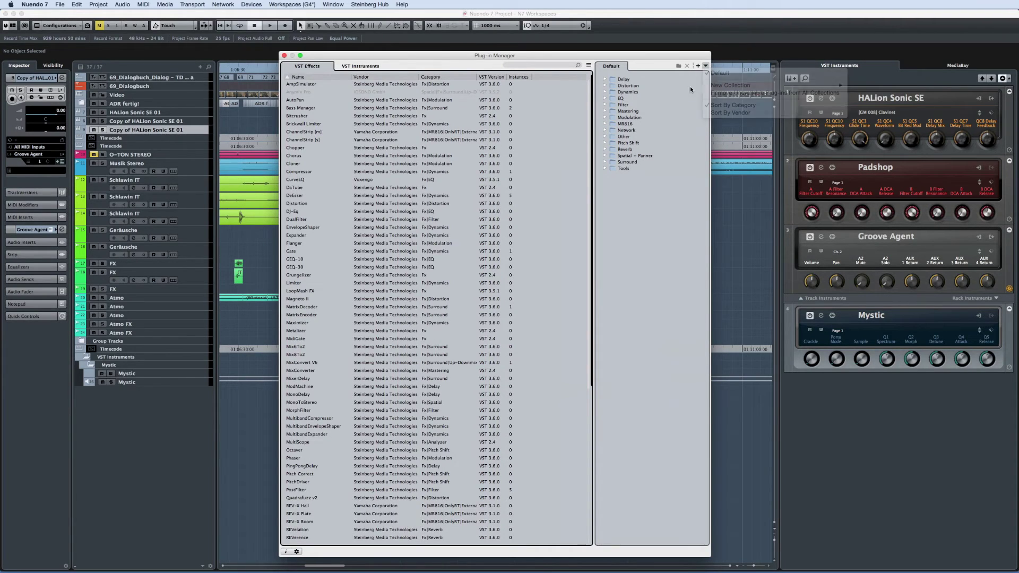
pyautogui.rightClick(601, 186)
pyautogui.moveTo(690, 191)
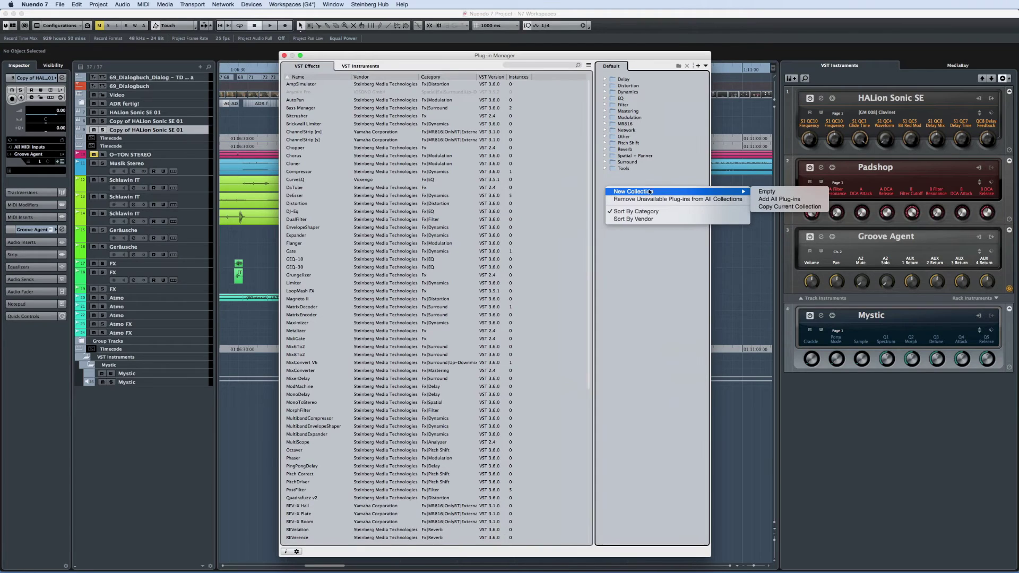
pyautogui.click(763, 193)
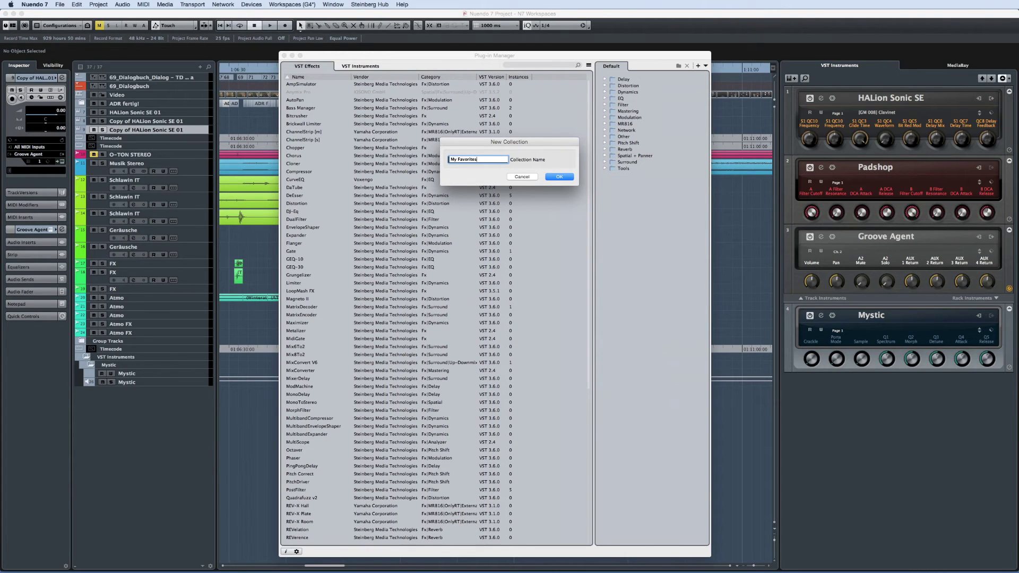
pyautogui.click(560, 177)
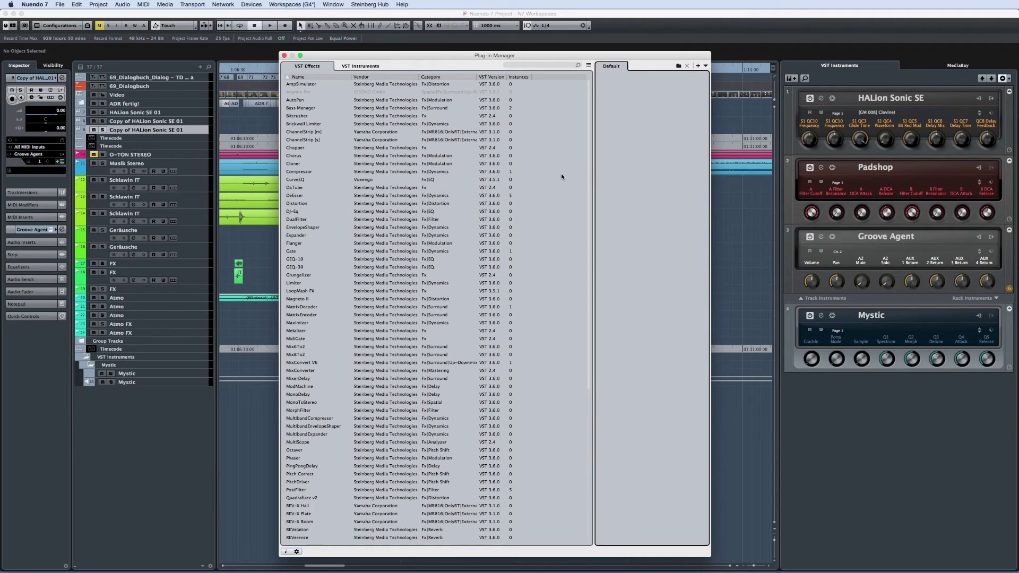
# Add Chorus, Compressor, CurveEQ, DJ-Eq and MultibandCompressor to the collection, toggling the hide-collected filter
pyautogui.moveTo(299, 157); pyautogui.dragTo(642, 143)
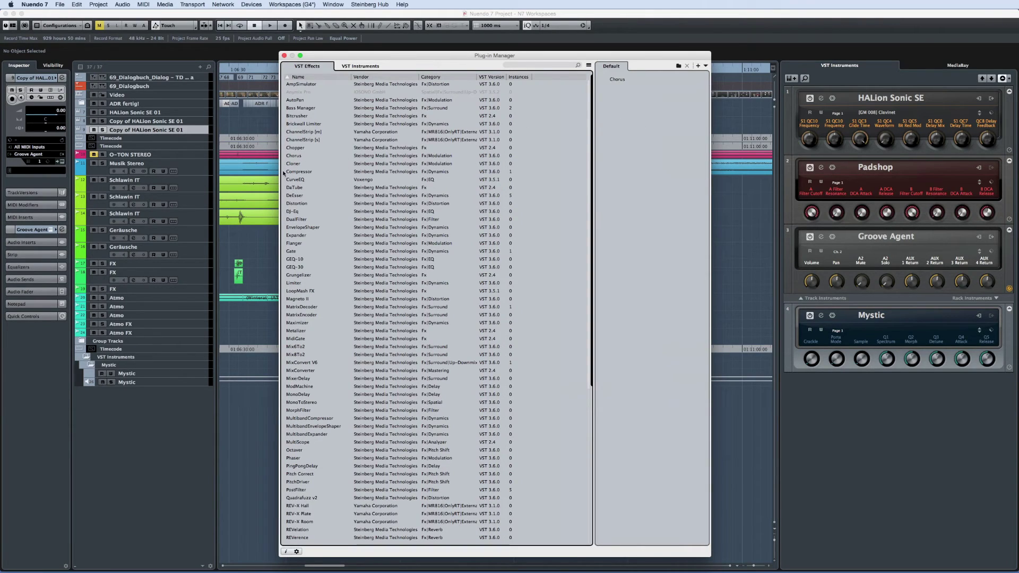
pyautogui.moveTo(290, 172); pyautogui.dragTo(611, 121)
pyautogui.moveTo(305, 181); pyautogui.dragTo(621, 118)
pyautogui.moveTo(302, 215); pyautogui.dragTo(613, 118)
pyautogui.moveTo(309, 418); pyautogui.dragTo(616, 106)
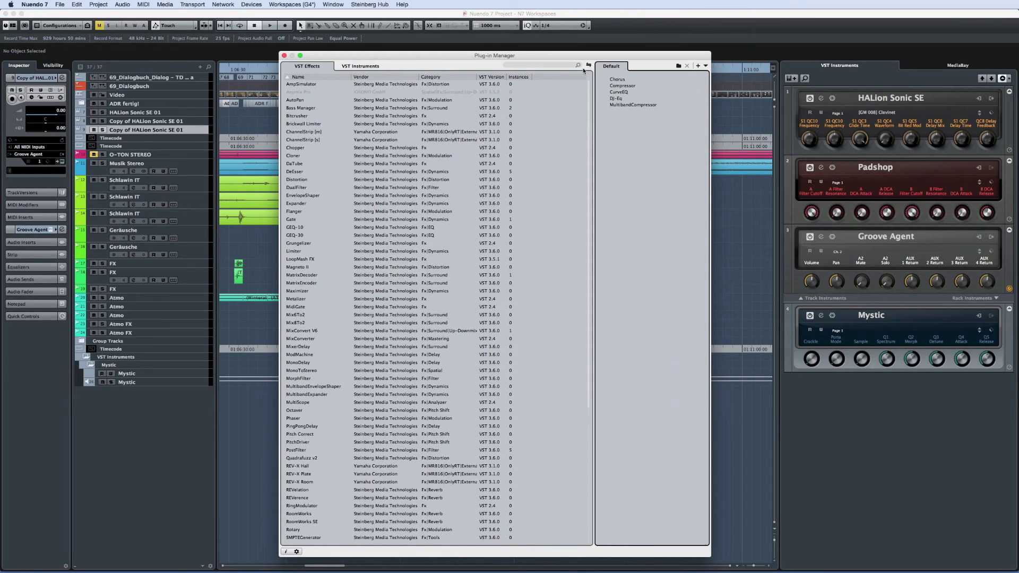
pyautogui.click(589, 65)
pyautogui.click(588, 65)
pyautogui.click(589, 65)
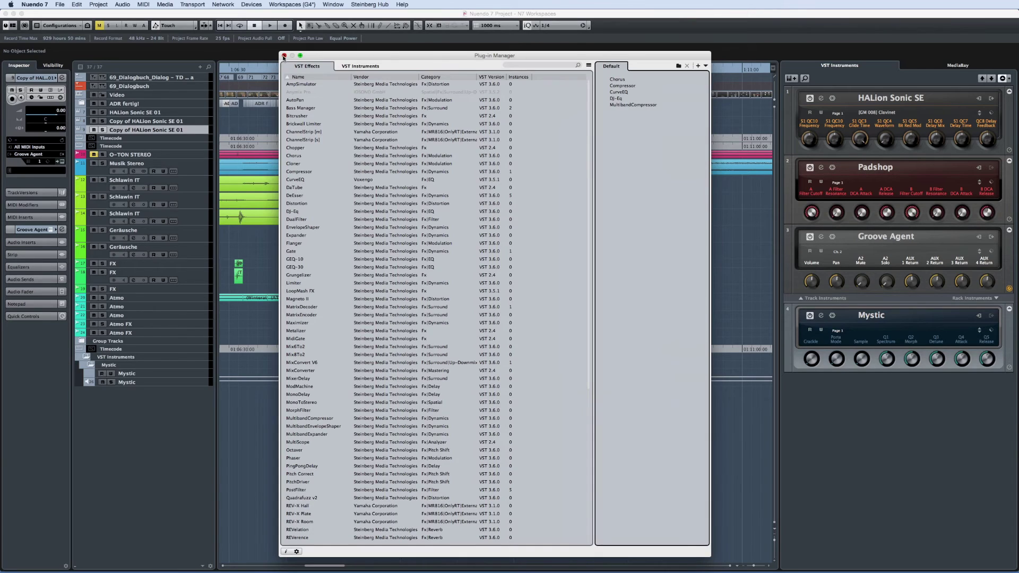
# Close the Plug-in Manager and open the first insert slot's effect list for Copy of HALion Sonic SE 01
pyautogui.click(284, 55)
pyautogui.click(63, 78)
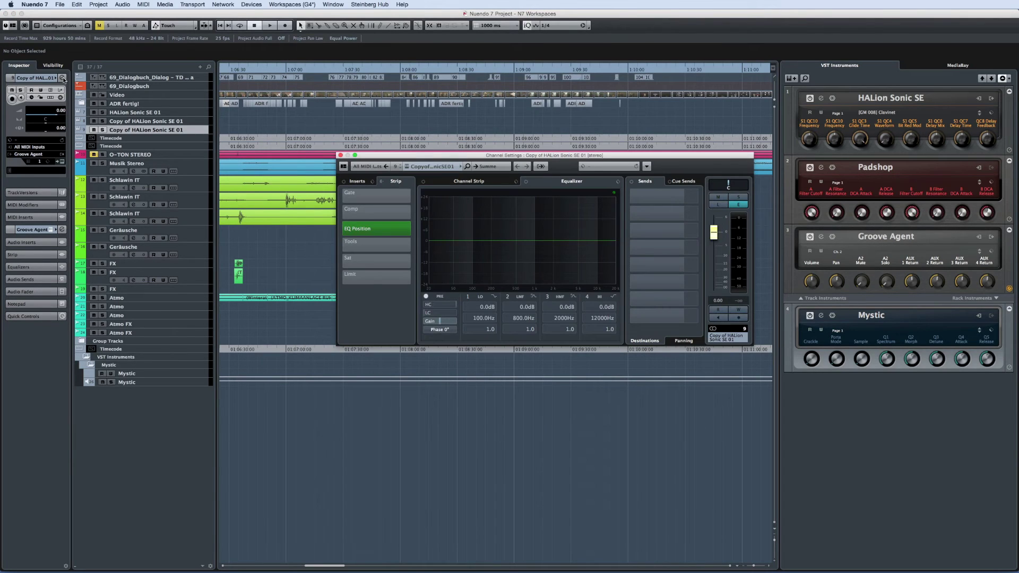
pyautogui.click(354, 181)
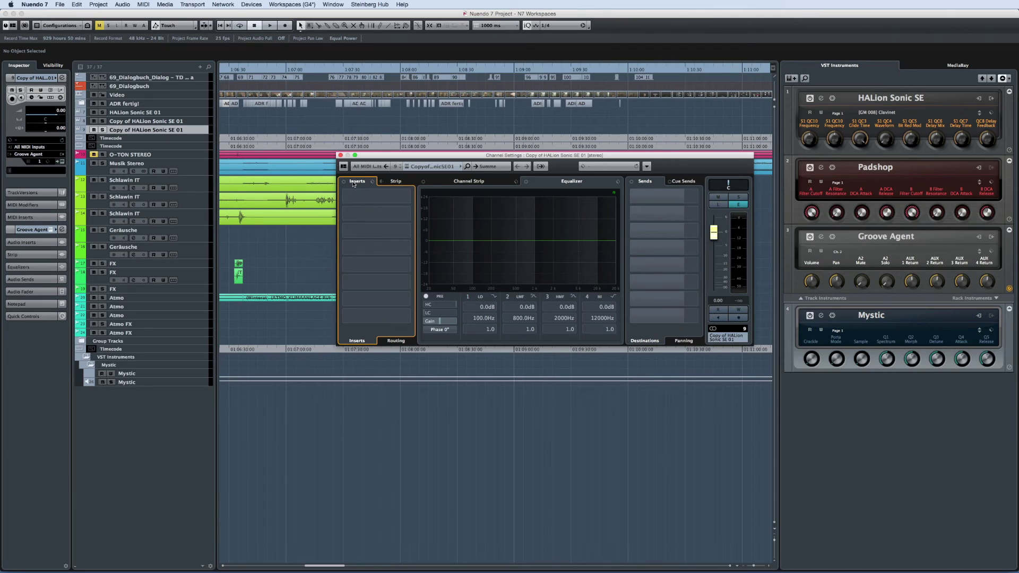
pyautogui.click(411, 198)
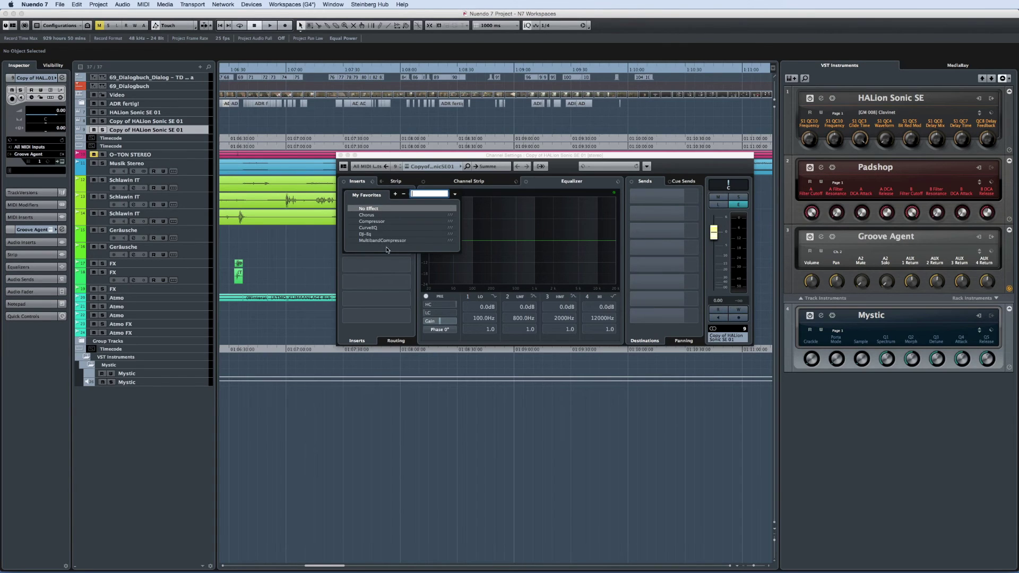
# Switch the insert effect list to the Default collection, back to My Favorites, then close channel settings
pyautogui.click(455, 194)
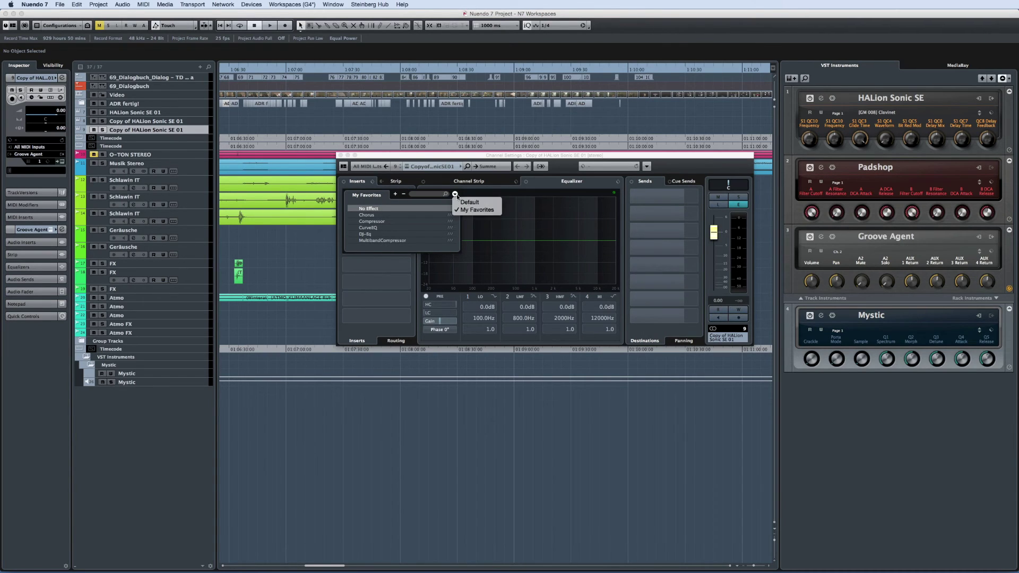
pyautogui.click(459, 202)
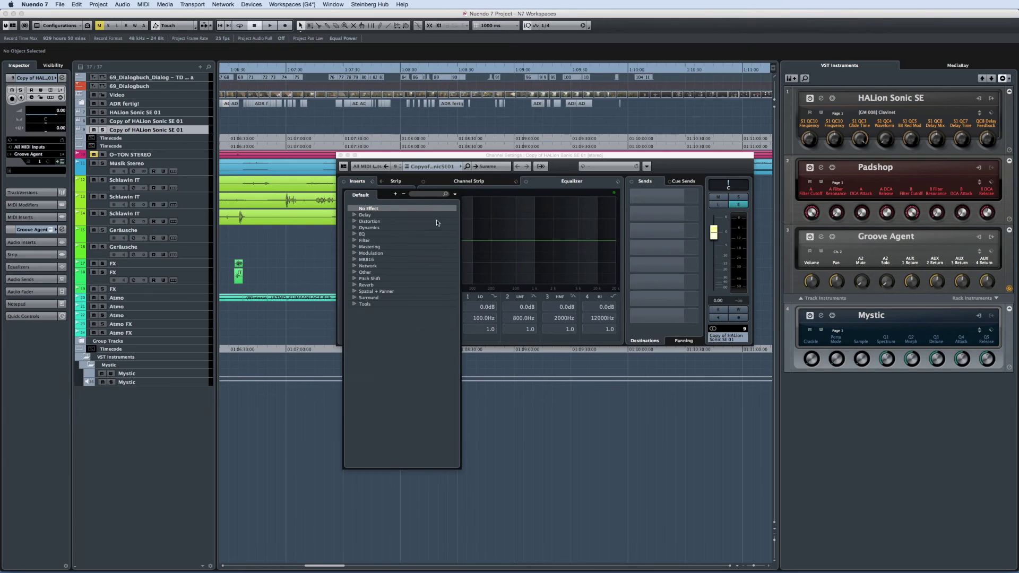
pyautogui.click(454, 195)
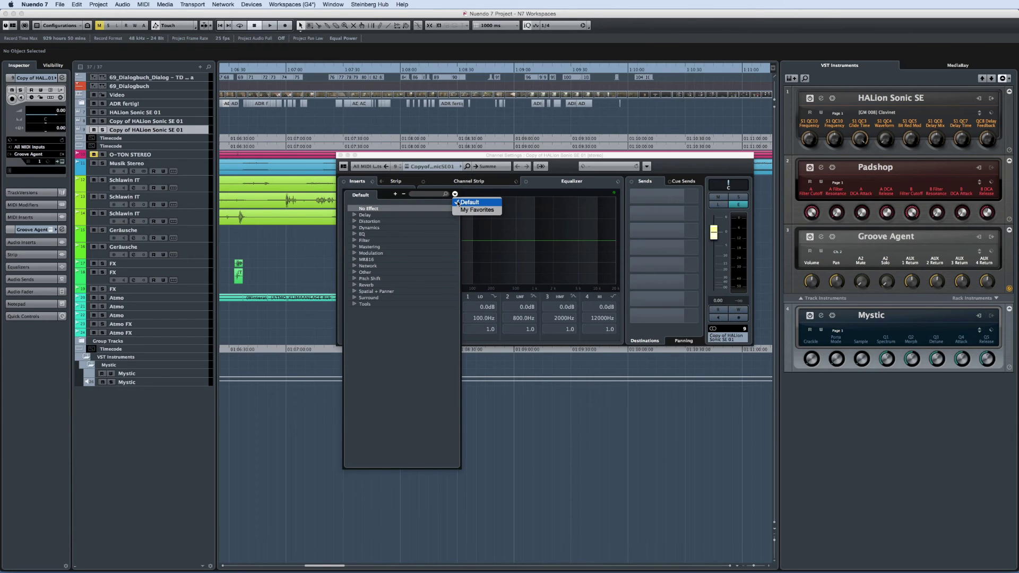
pyautogui.click(477, 210)
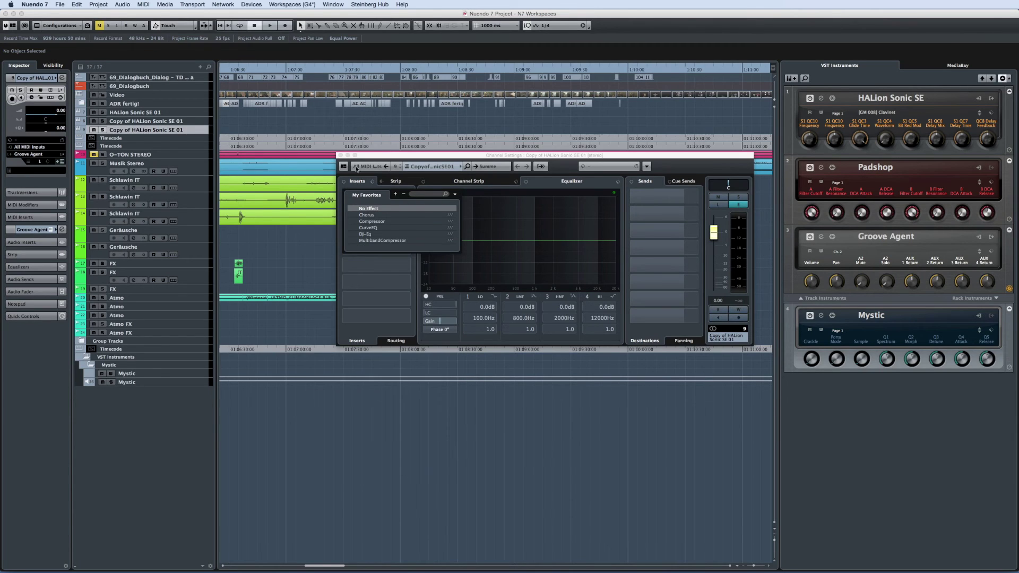
pyautogui.click(340, 155)
pyautogui.click(340, 155)
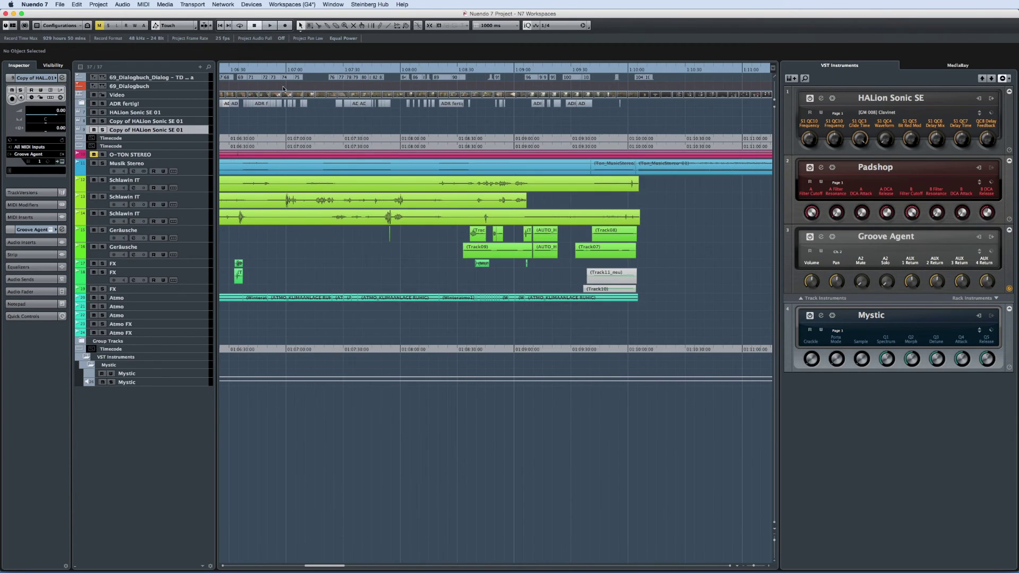
# Reopen the Plug-in Manager from the Devices menu and delete the My Favorites collection
pyautogui.click(243, 3)
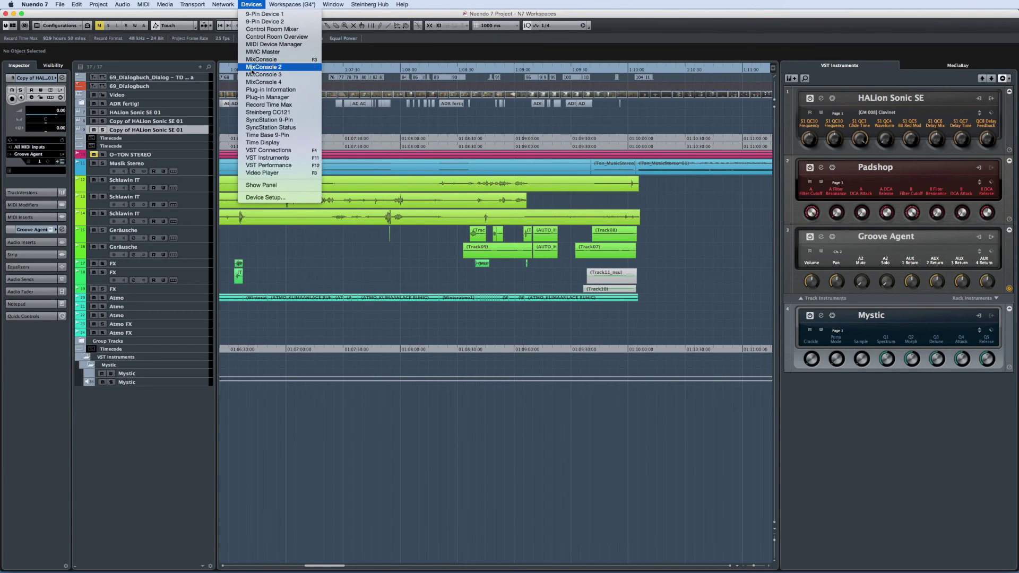
pyautogui.click(247, 97)
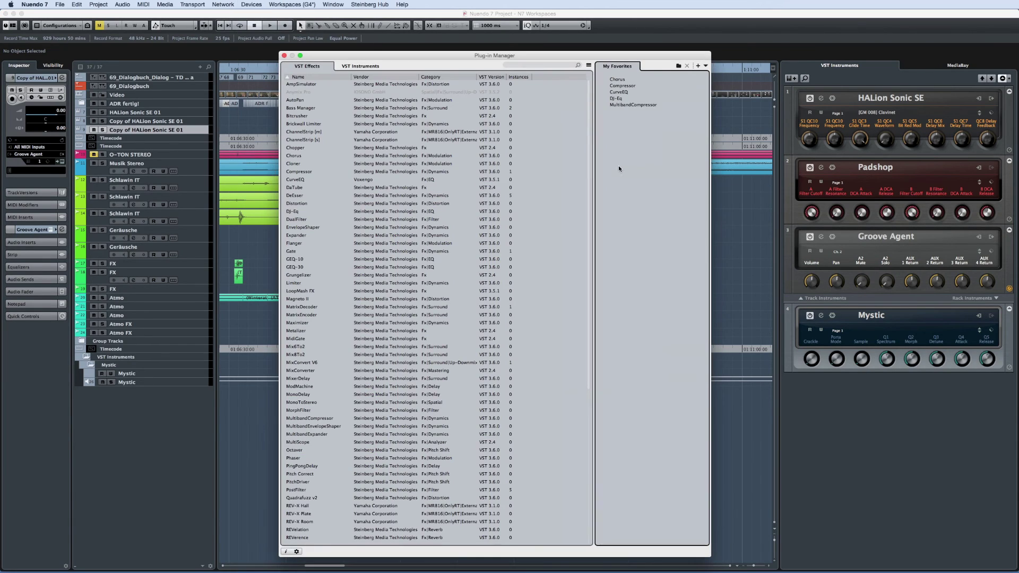
pyautogui.click(706, 66)
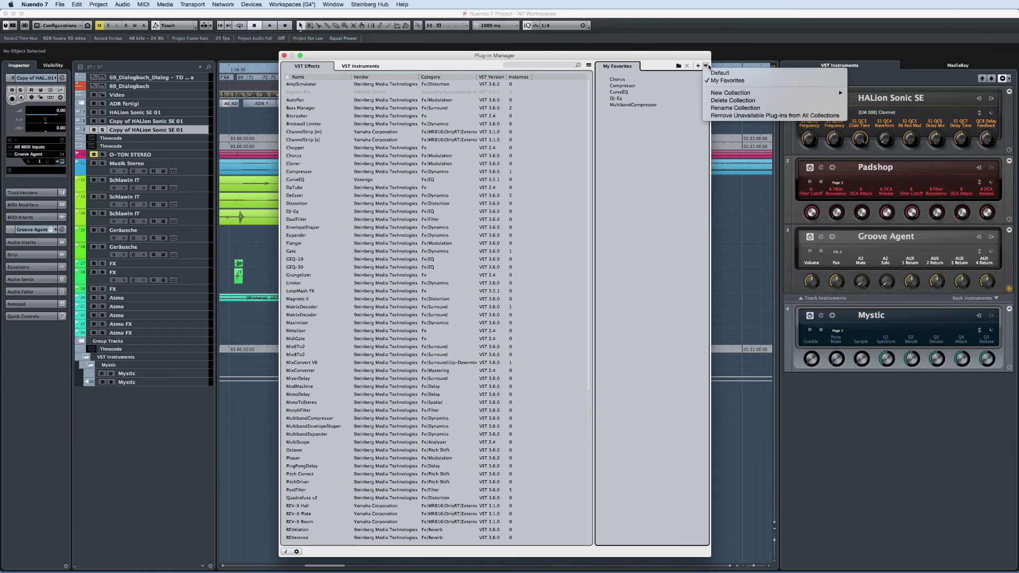
pyautogui.click(711, 101)
pyautogui.click(555, 188)
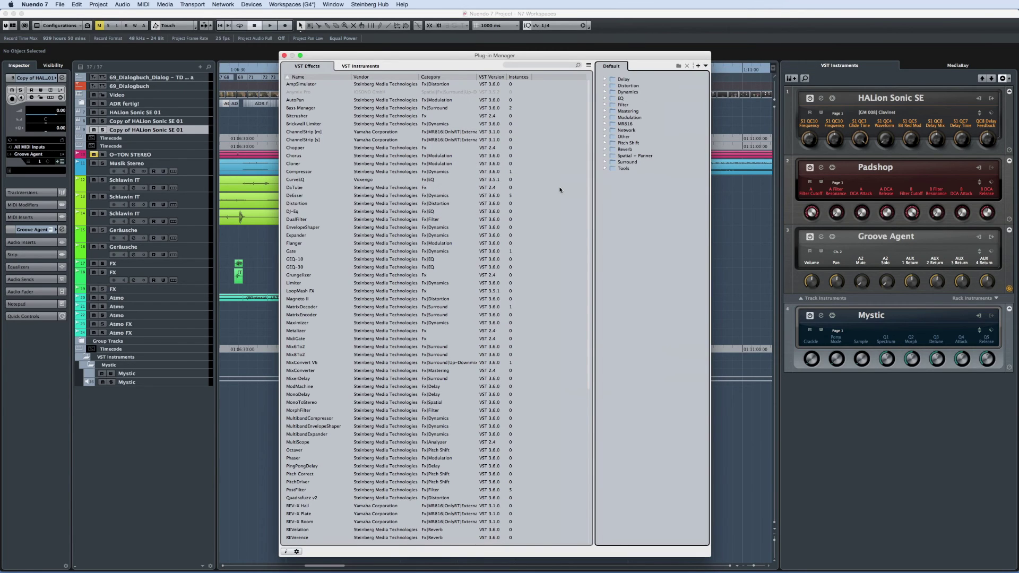